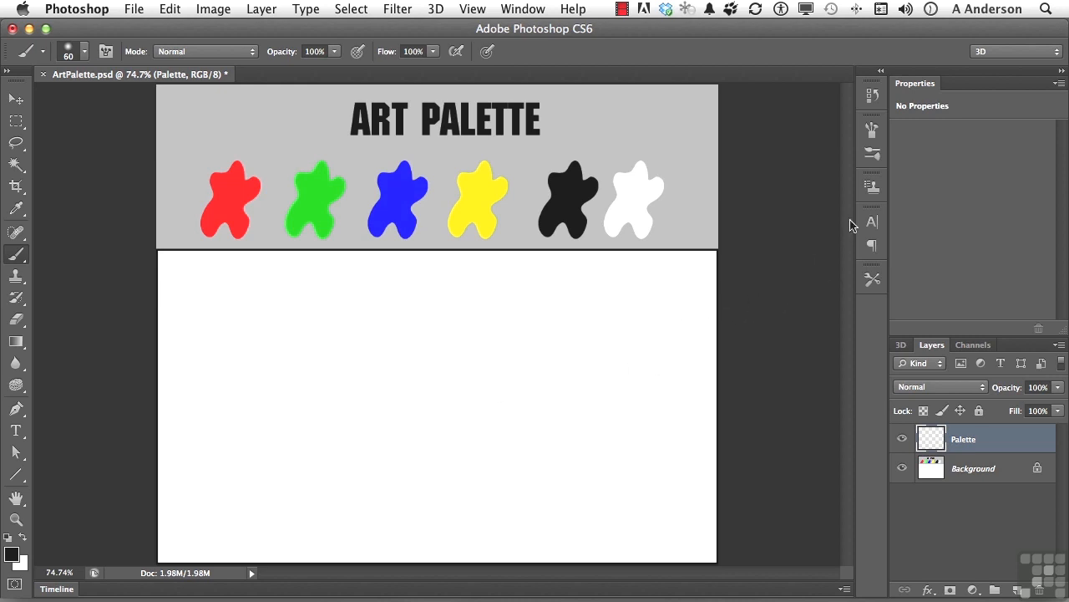
- Select the 128 px creature-shaped brush preset near the end of the brush preset list
click(873, 155)
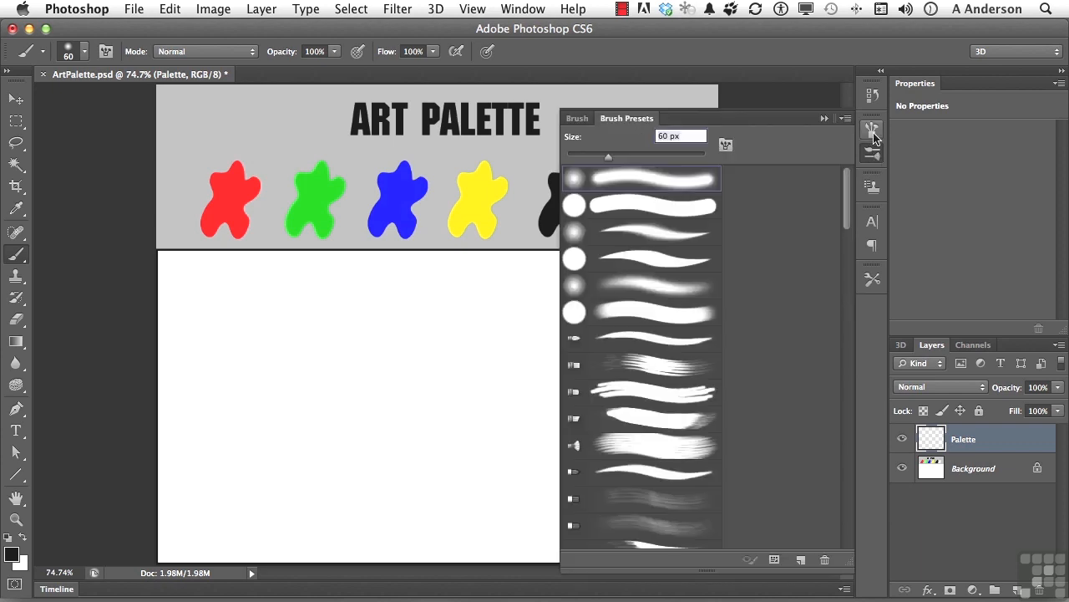
click(873, 134)
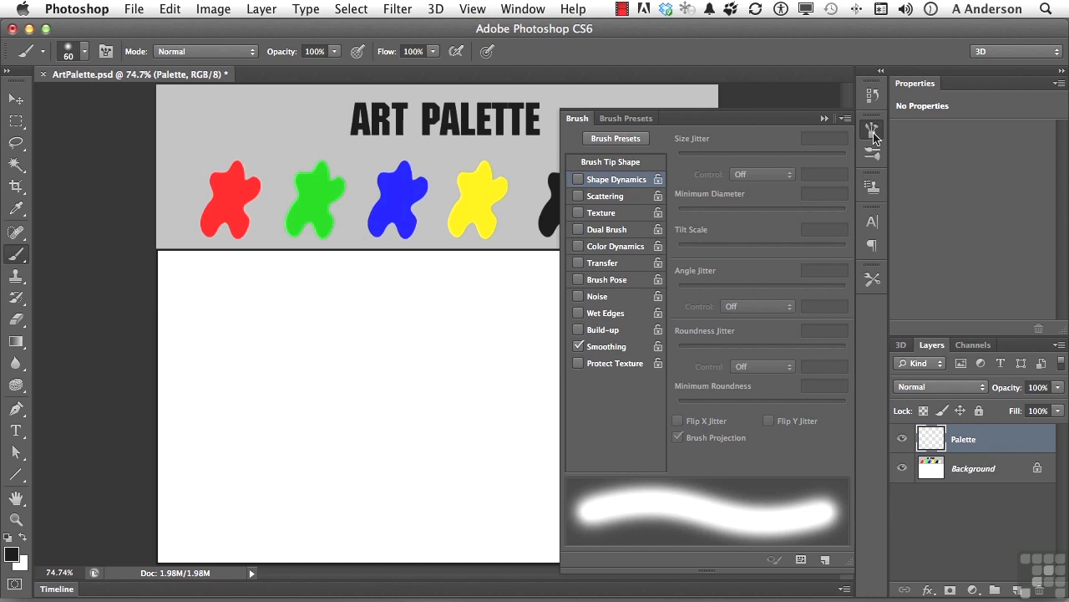
click(873, 153)
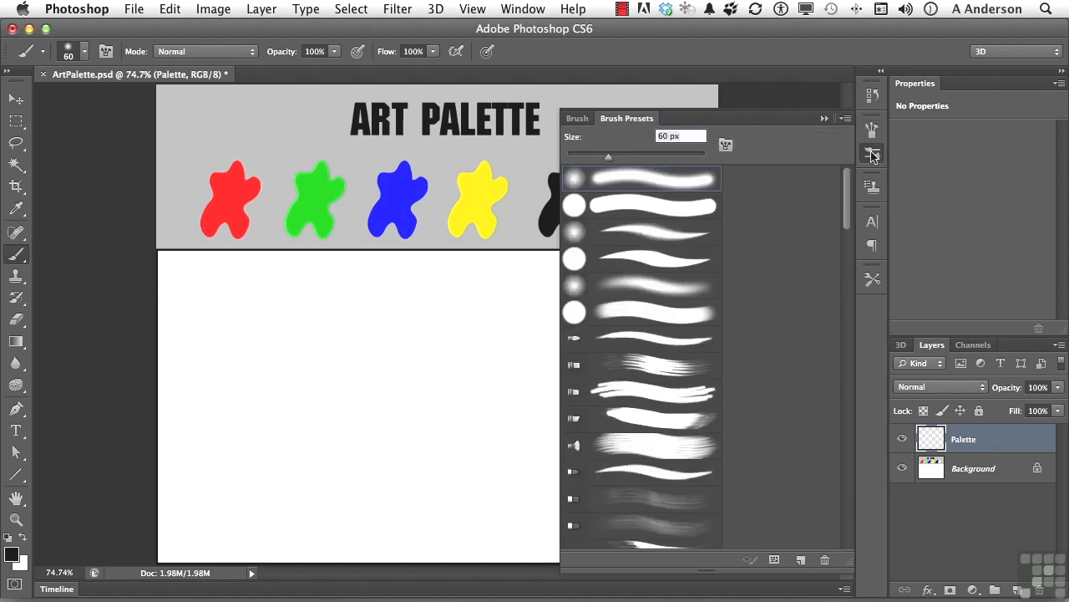
scroll(643, 310, down, 15)
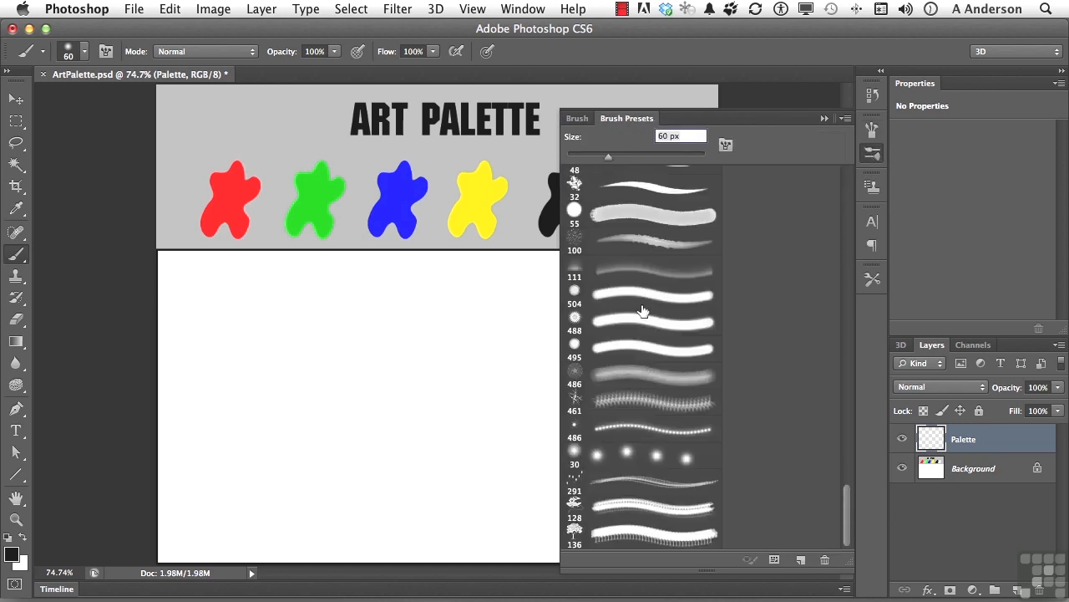
click(679, 514)
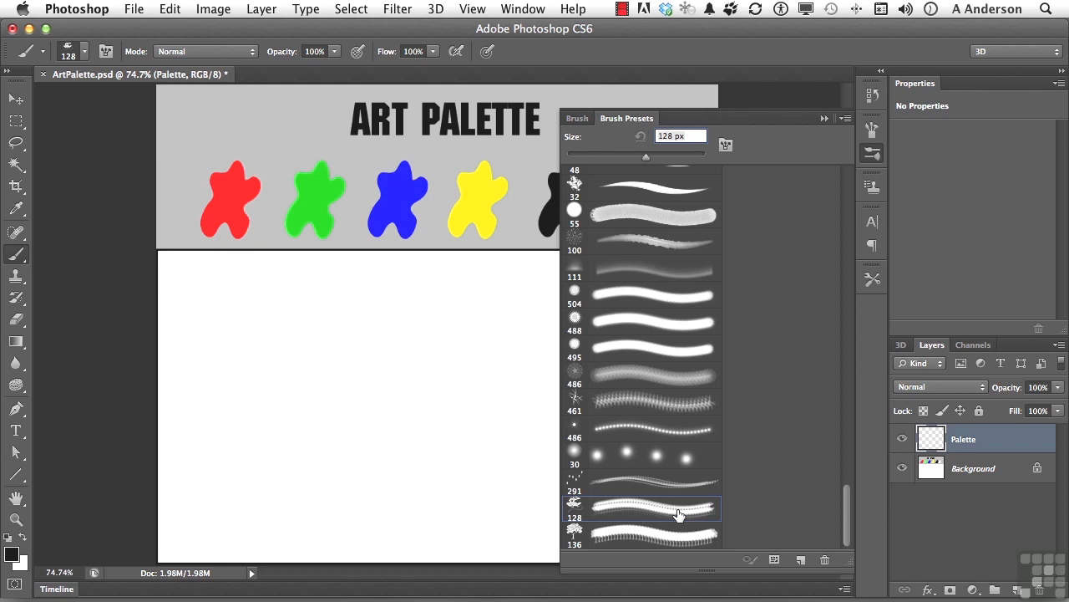
- Enable Shape Dynamics for the brush and set its Size Jitter to 27%
click(581, 120)
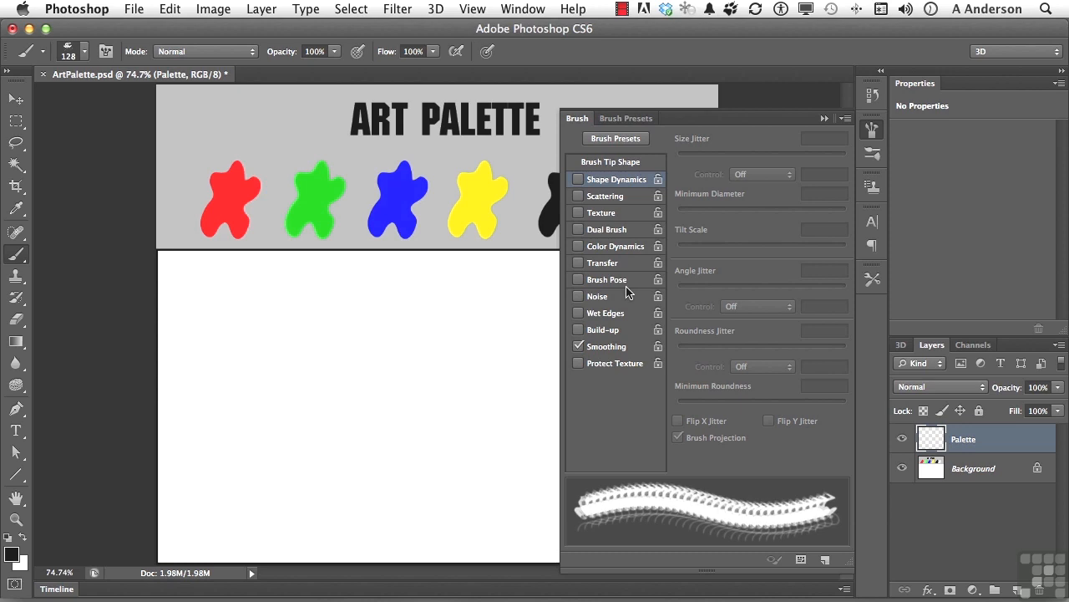
click(612, 181)
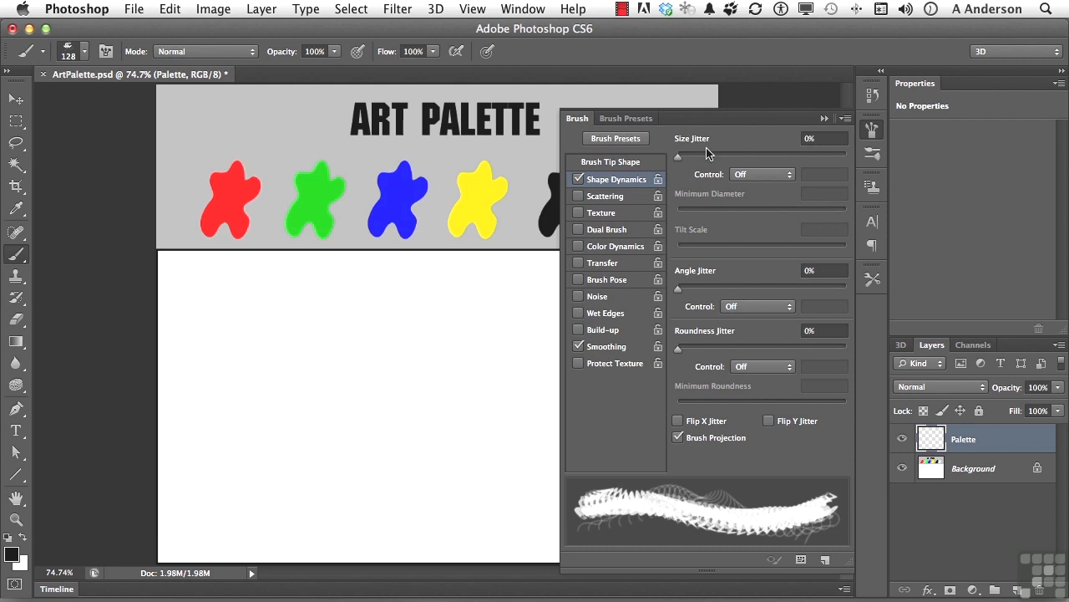
drag(677, 156, 724, 159)
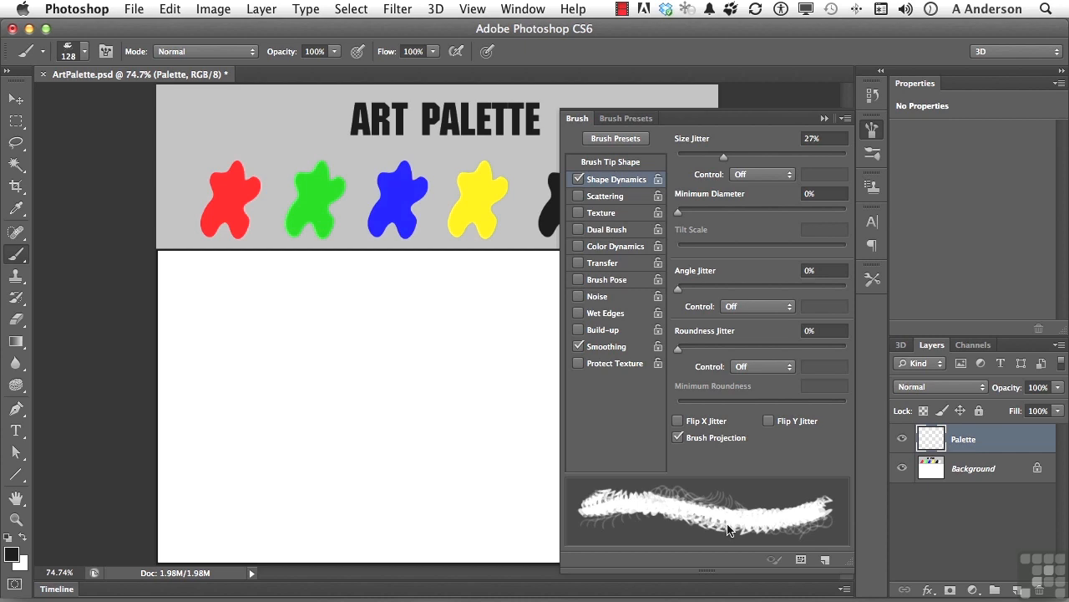
- Enable Scattering for the brush with Scatter at 896% and Count at 1, and lower the Count Jitter
click(605, 199)
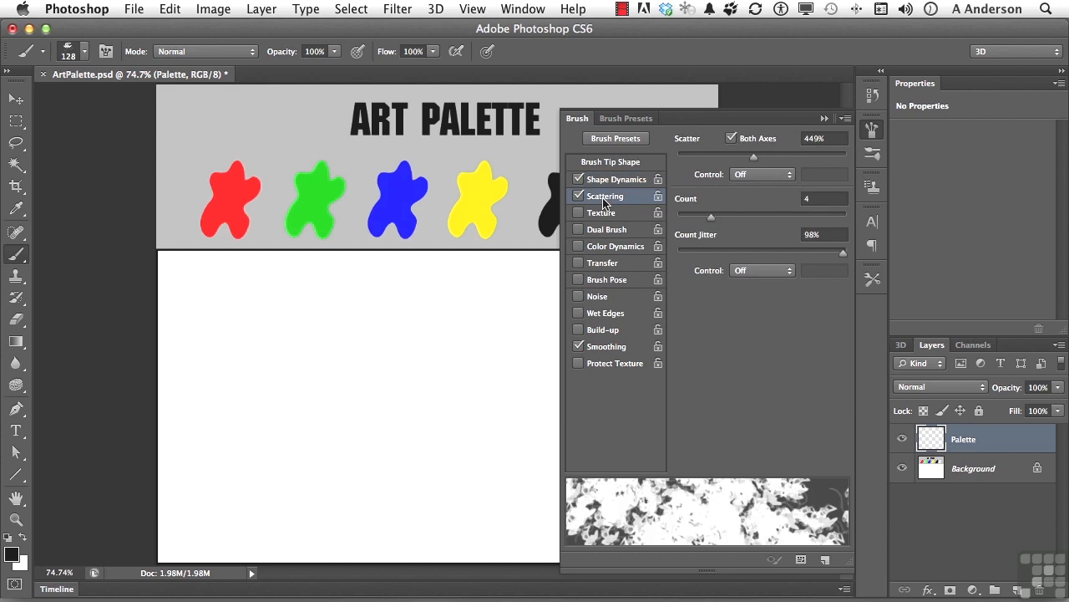
mouse_move(757, 157)
mouse_down()
mouse_move(884, 165)
mouse_move(675, 168)
mouse_move(832, 161)
mouse_up()
mouse_move(713, 224)
mouse_down()
mouse_move(668, 228)
mouse_move(794, 231)
mouse_move(663, 226)
mouse_up()
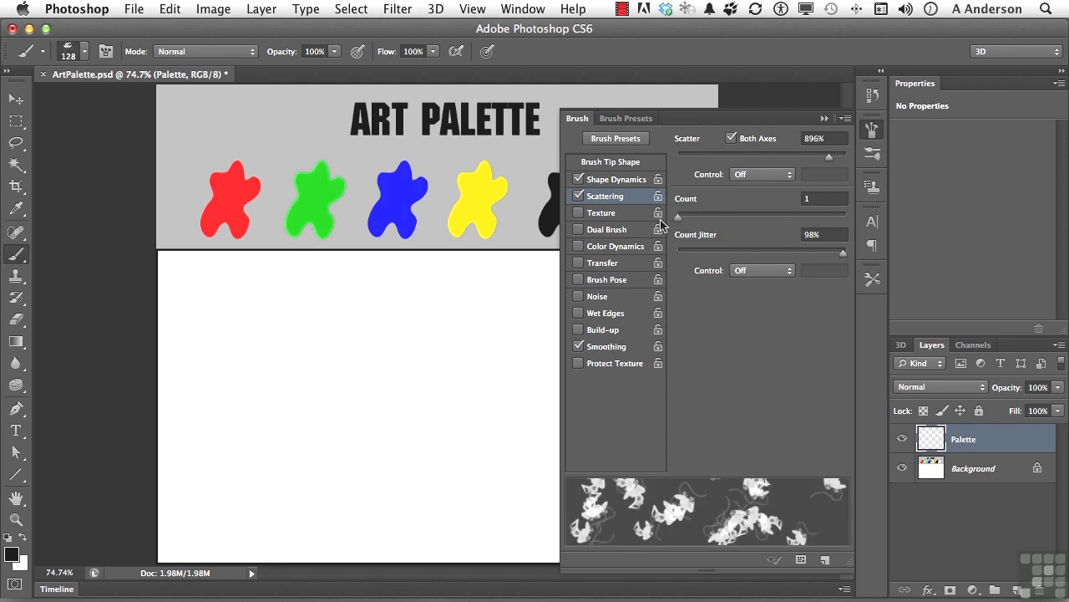
drag(843, 252, 791, 255)
- Set the Shape Dynamics Minimum Diameter to 84% and the Angle Jitter to 36%
click(608, 182)
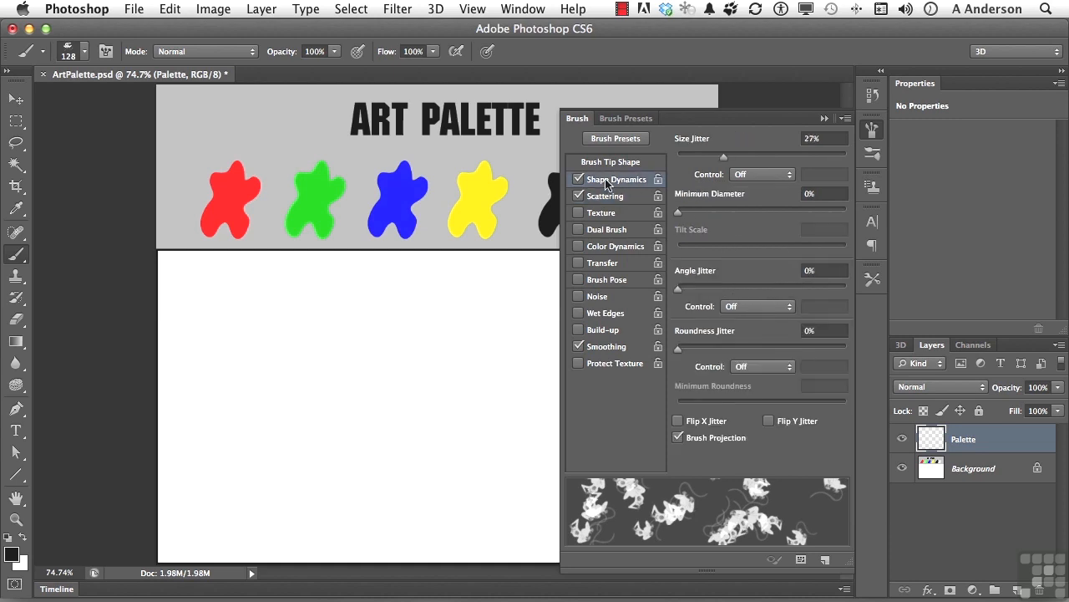
drag(679, 214, 819, 216)
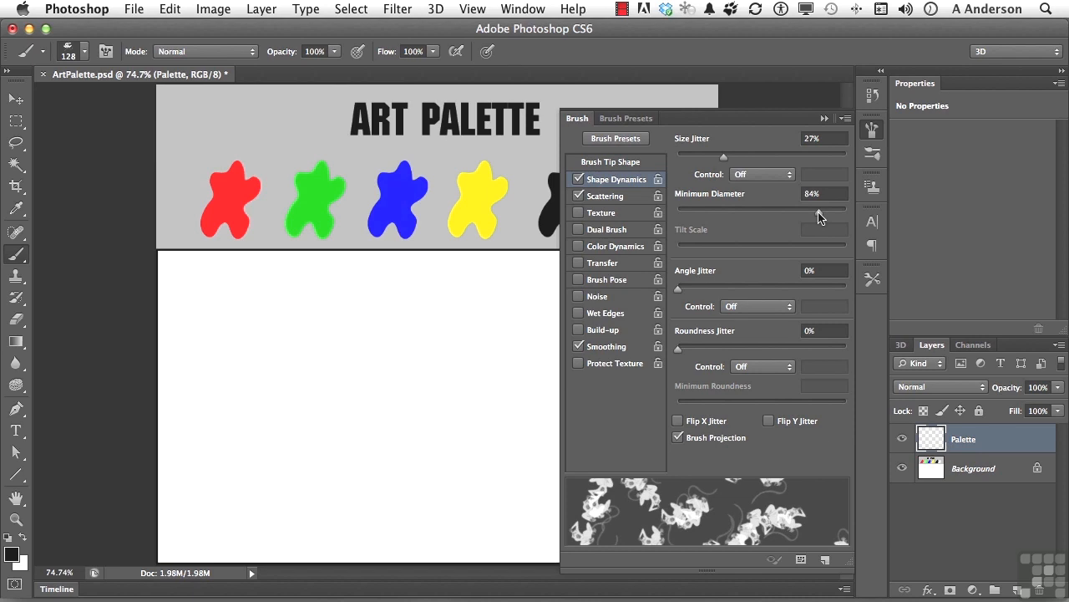
mouse_move(679, 291)
mouse_down()
mouse_move(703, 293)
mouse_move(669, 290)
mouse_move(741, 291)
mouse_up()
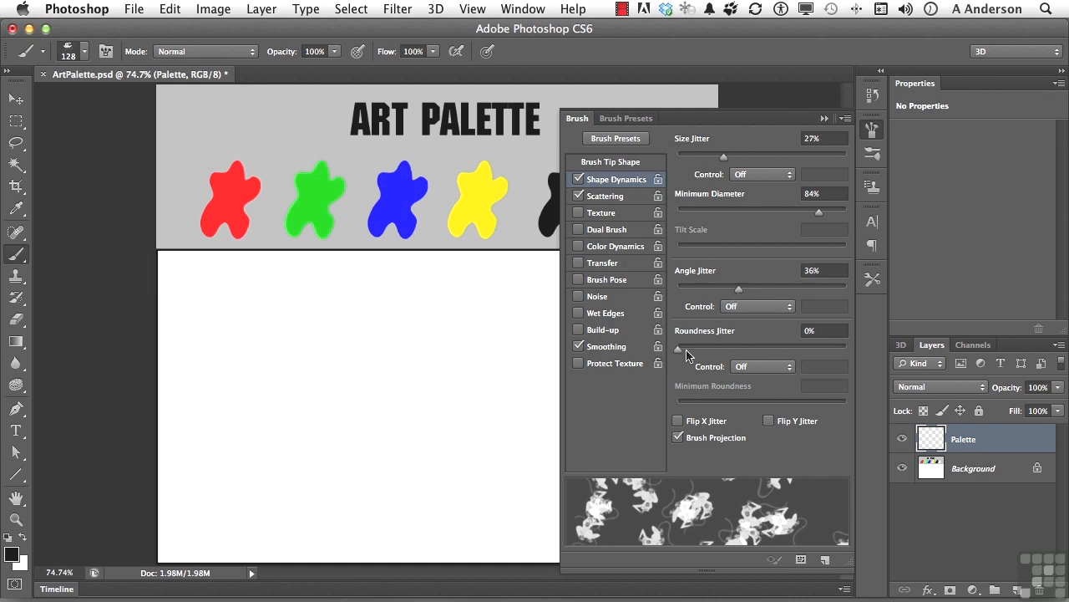
- Try the Flip X Jitter and Flip Y Jitter options in Shape Dynamics and switch both off again
click(679, 421)
click(680, 421)
click(770, 422)
click(770, 422)
- Sample blue from the art palette as the foreground colour, and paint and undo a scattered test stroke across the canvas
alt+click(386, 197)
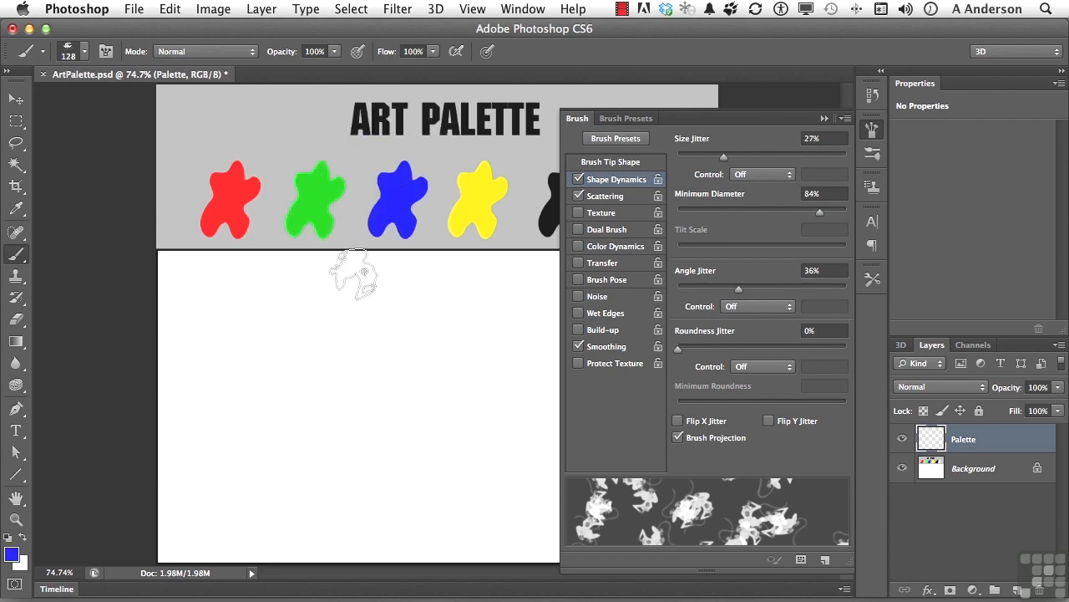
click(825, 119)
mouse_move(282, 358)
mouse_down()
mouse_move(343, 418)
mouse_move(457, 446)
mouse_move(564, 442)
mouse_move(660, 310)
mouse_up()
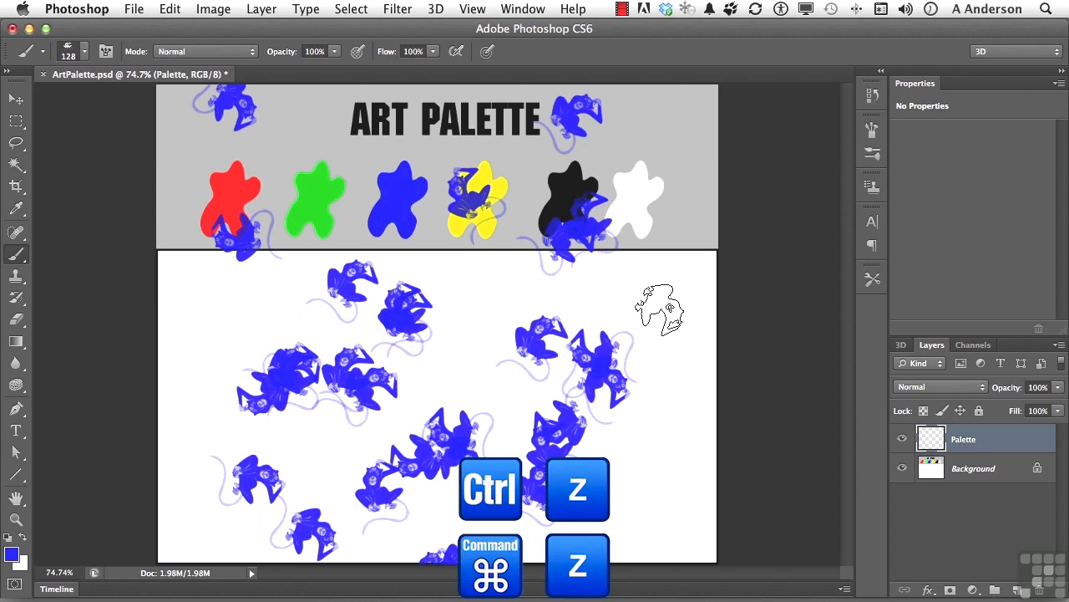
key(super+z)
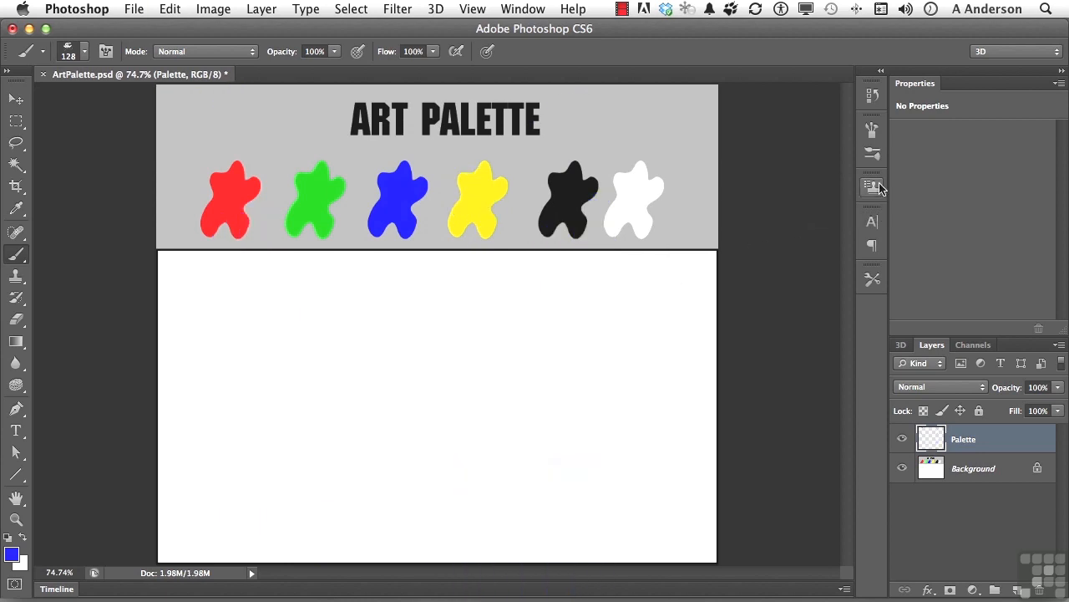
- Try Texture on the brush with the red pattern and turn the texture off again
click(872, 132)
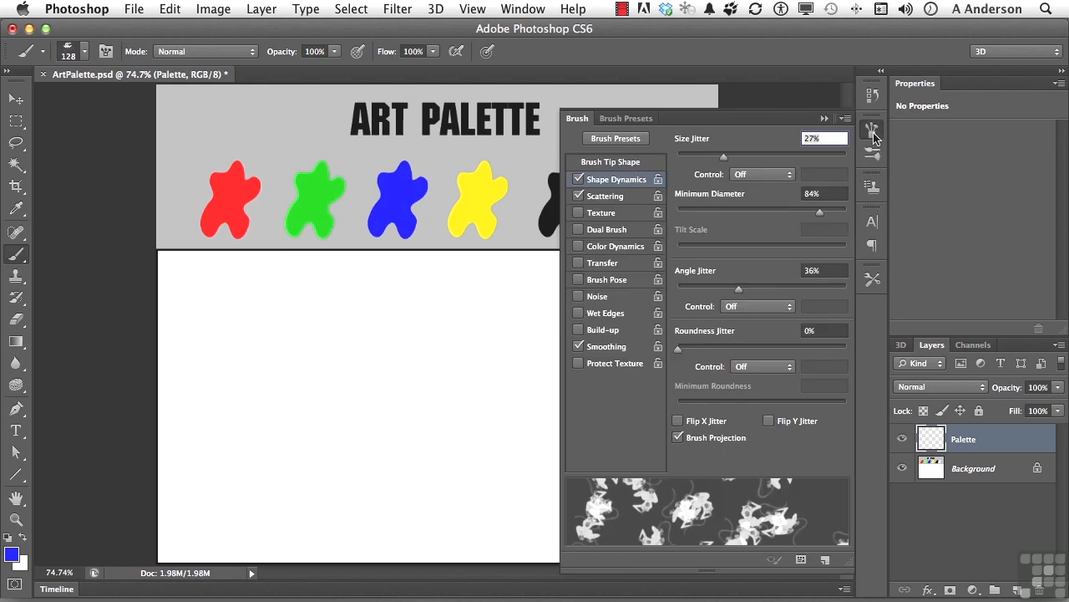
click(588, 216)
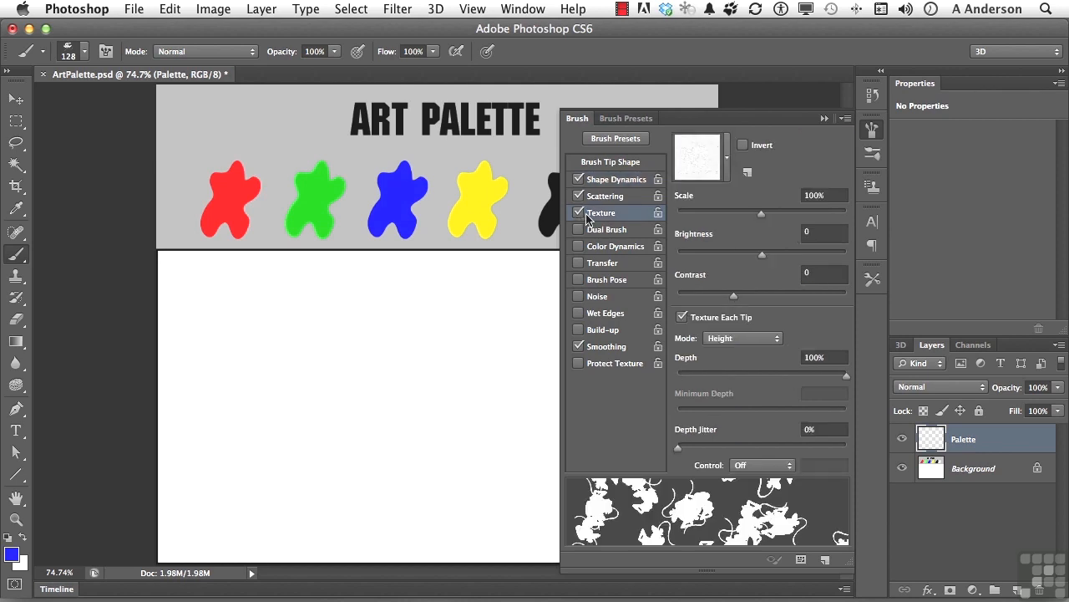
click(727, 160)
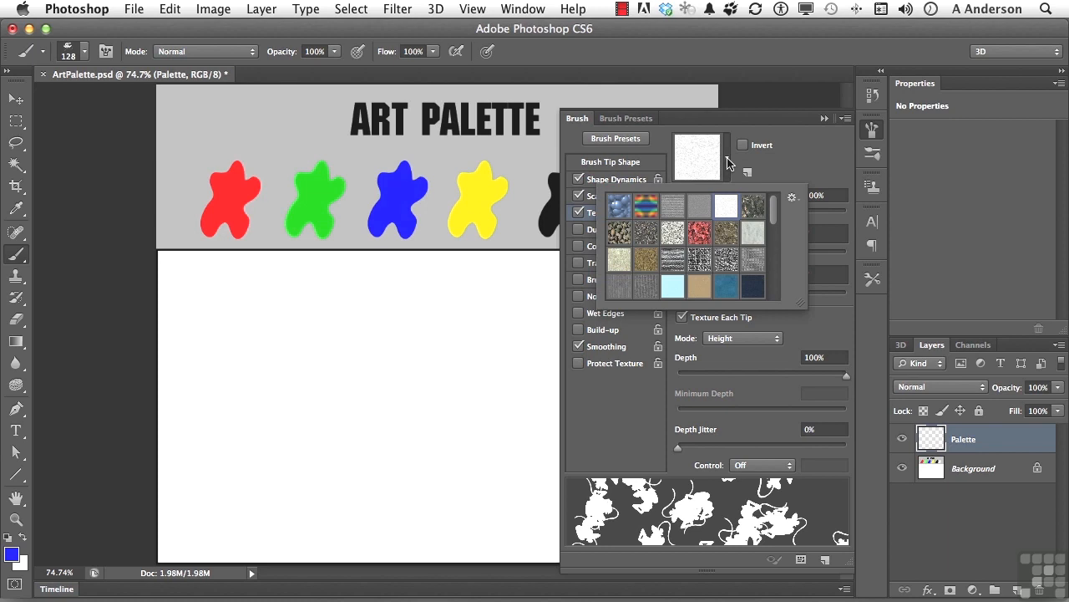
click(696, 234)
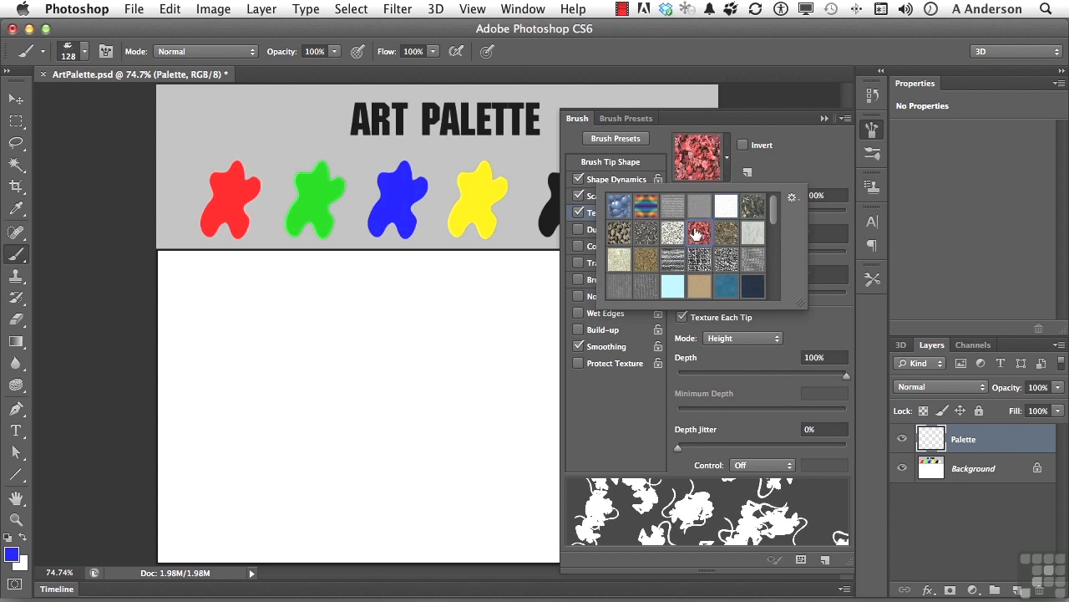
click(578, 214)
- Try Dual Brush with the third 30 px round tip in a curved stroke, undo the stroke and turn Dual Brush off
click(576, 231)
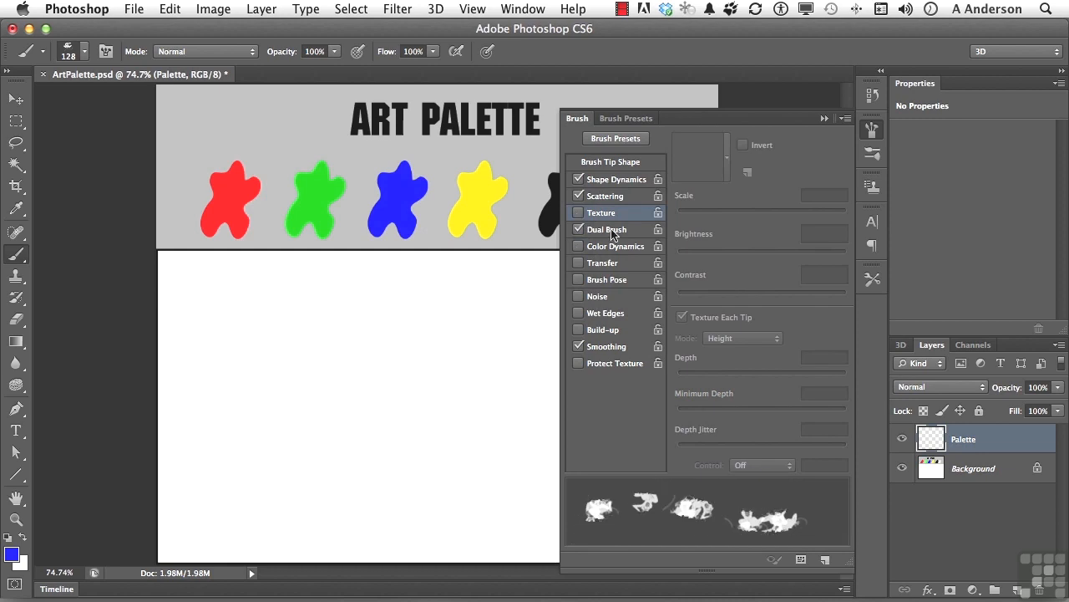
click(611, 231)
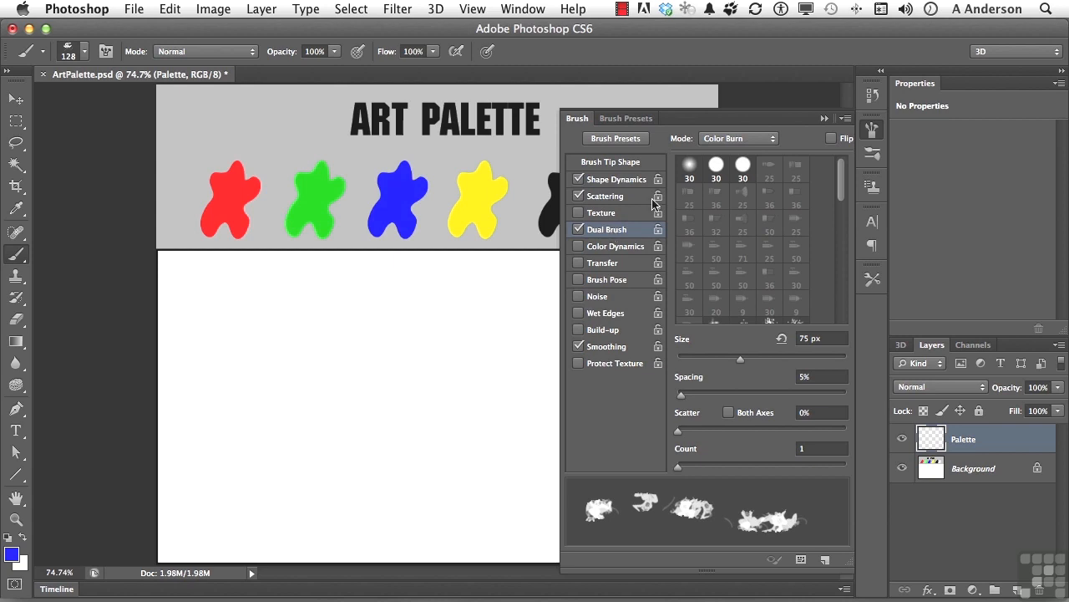
click(749, 170)
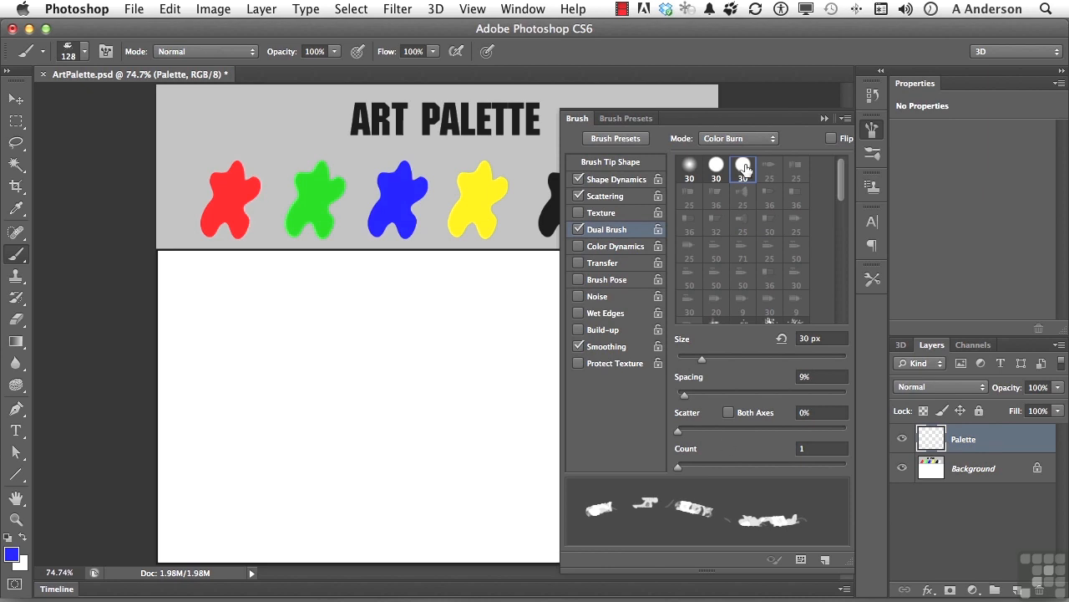
mouse_move(238, 408)
mouse_down()
mouse_move(276, 359)
mouse_move(342, 351)
mouse_move(438, 352)
mouse_move(478, 381)
mouse_move(470, 435)
mouse_move(450, 467)
mouse_move(410, 493)
mouse_move(343, 511)
mouse_up()
drag(284, 492, 227, 430)
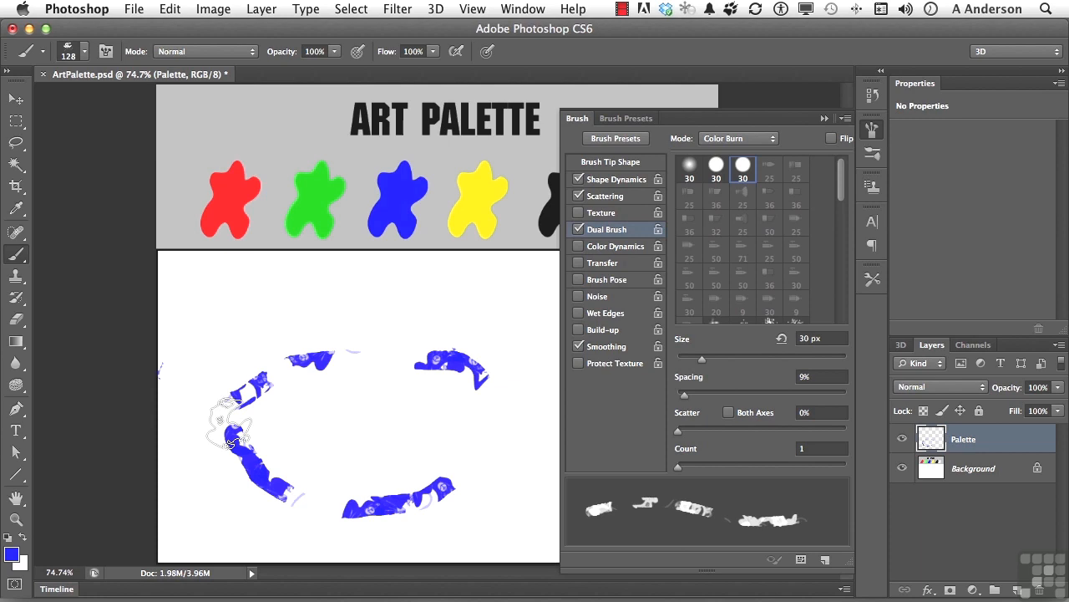
key(super+z)
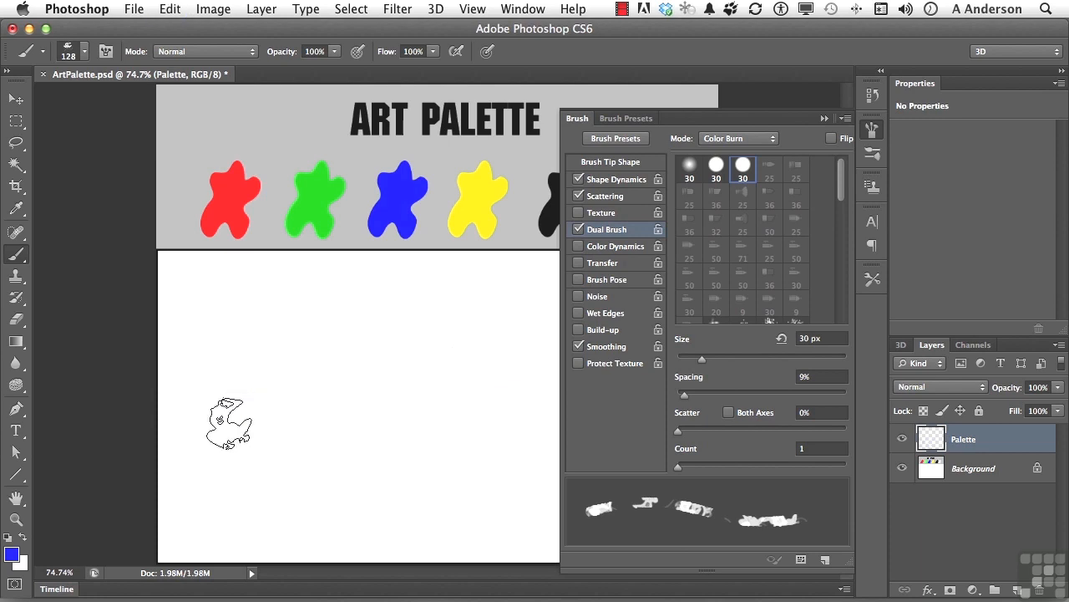
click(579, 229)
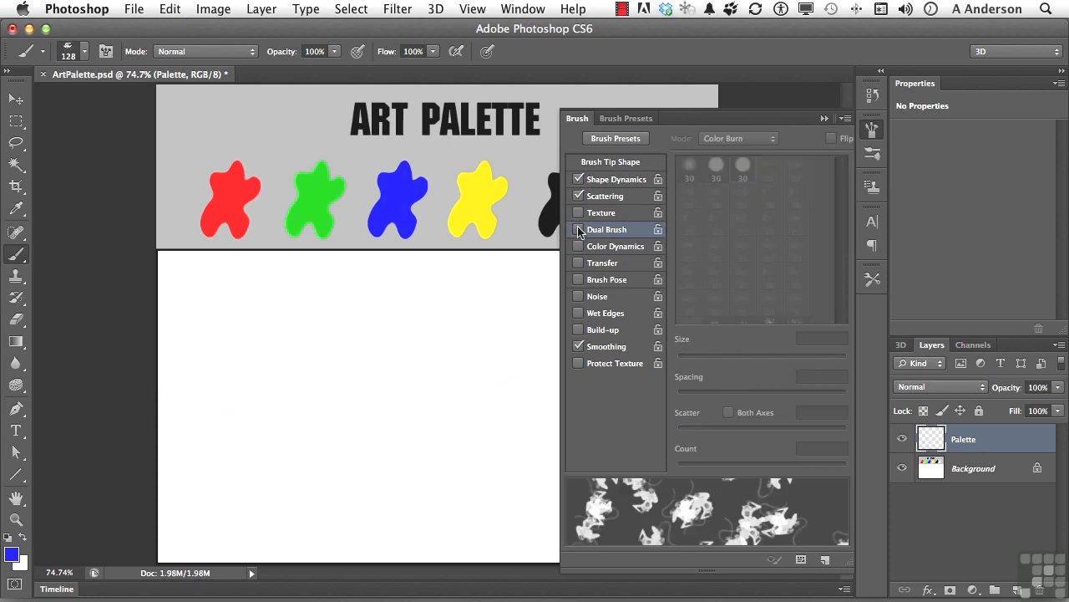
- Enable Color Dynamics for the brush, and pick the pale yellow swatch as background colour in the Essentials workspace
click(601, 248)
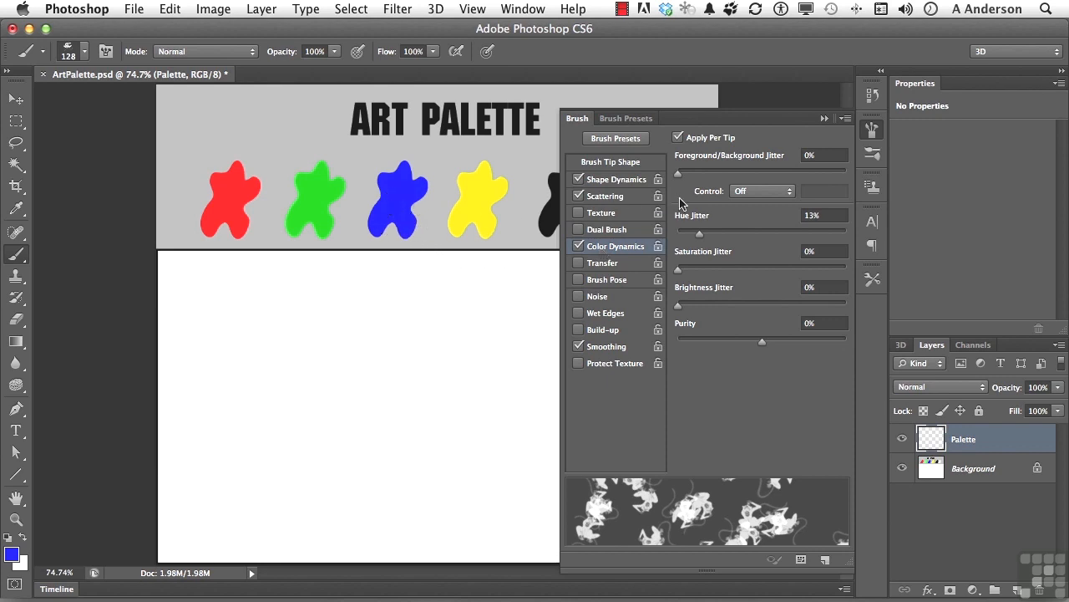
click(1014, 52)
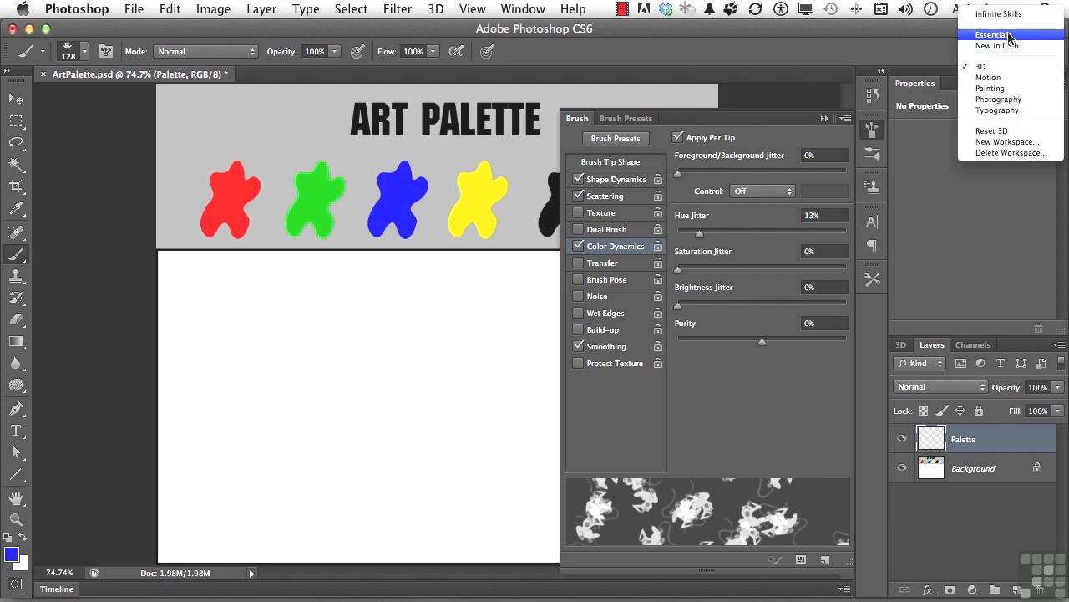
click(1009, 39)
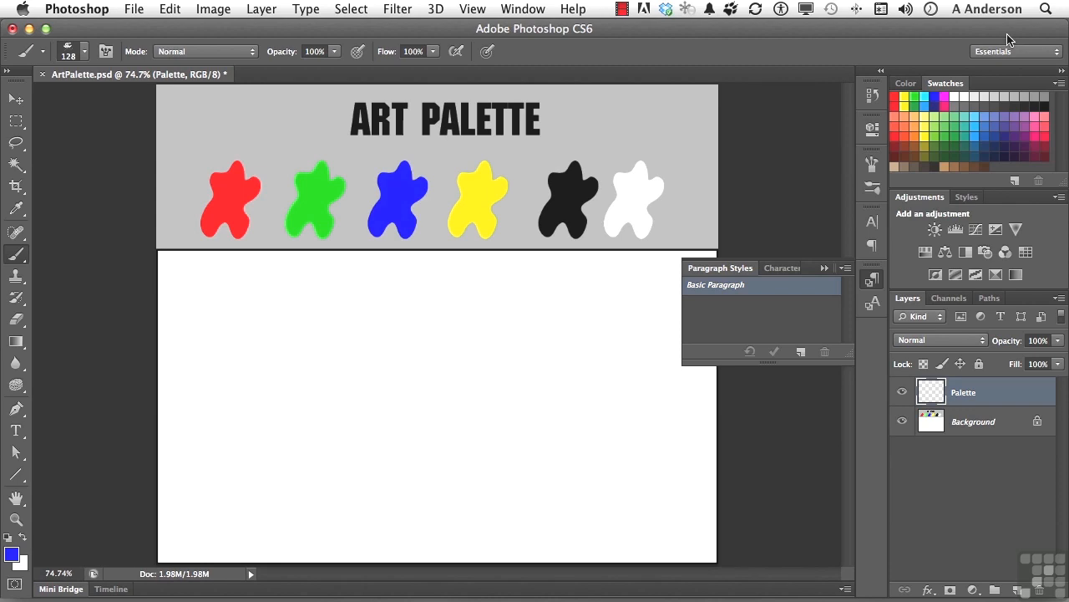
super+click(925, 116)
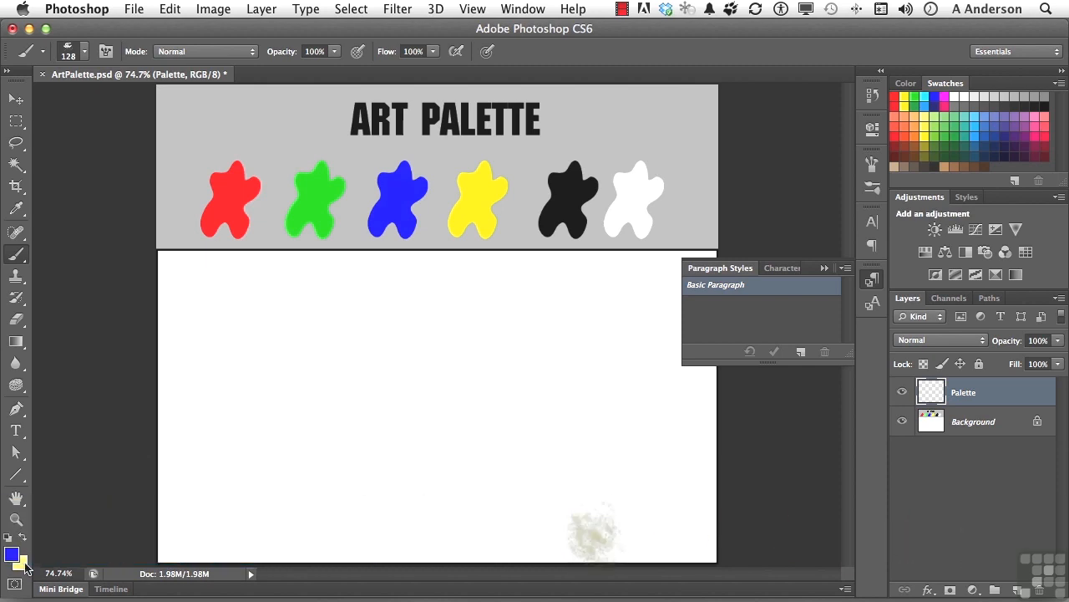
- Set the Color Dynamics Foreground/Background Jitter to 52%, and paint and undo a test stroke on the canvas
click(872, 171)
click(872, 171)
click(872, 172)
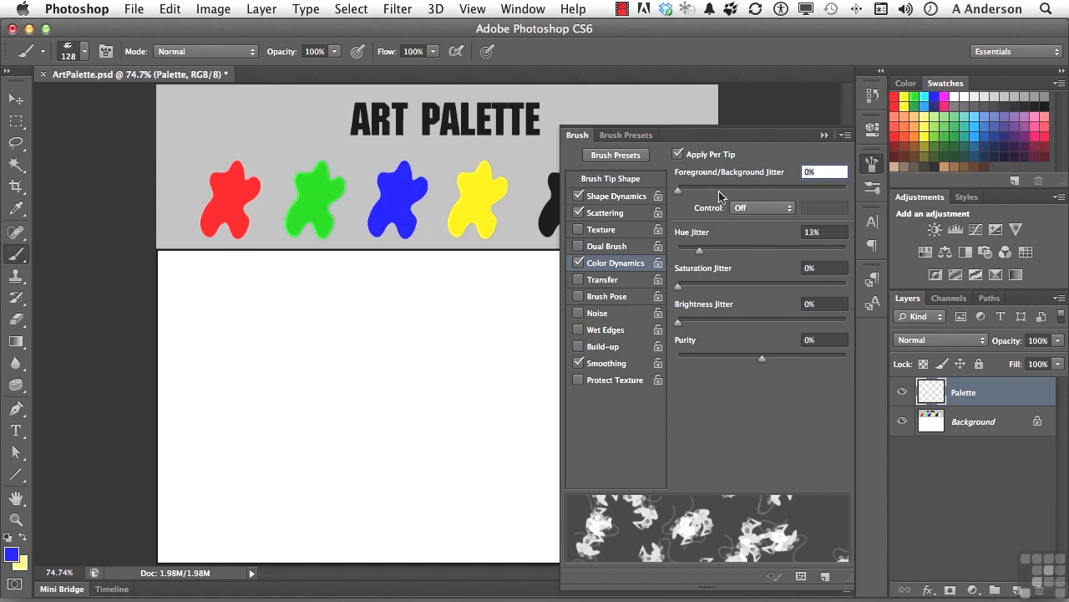
drag(682, 192, 766, 193)
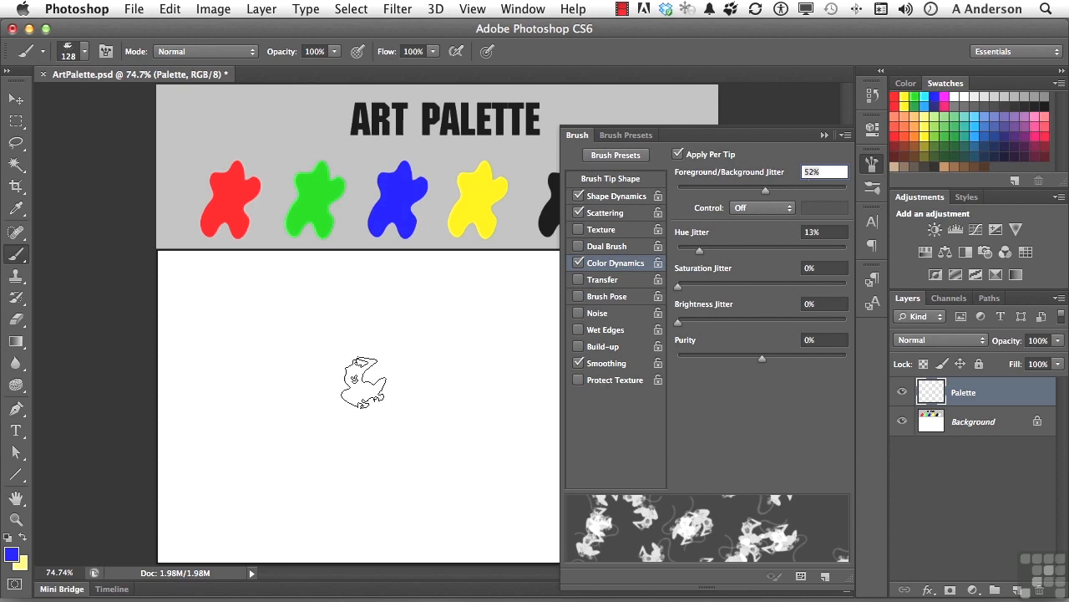
mouse_move(246, 342)
mouse_down()
mouse_move(384, 342)
mouse_move(374, 362)
mouse_move(320, 375)
mouse_move(316, 414)
mouse_move(346, 439)
mouse_move(391, 447)
mouse_move(419, 398)
mouse_move(368, 424)
mouse_up()
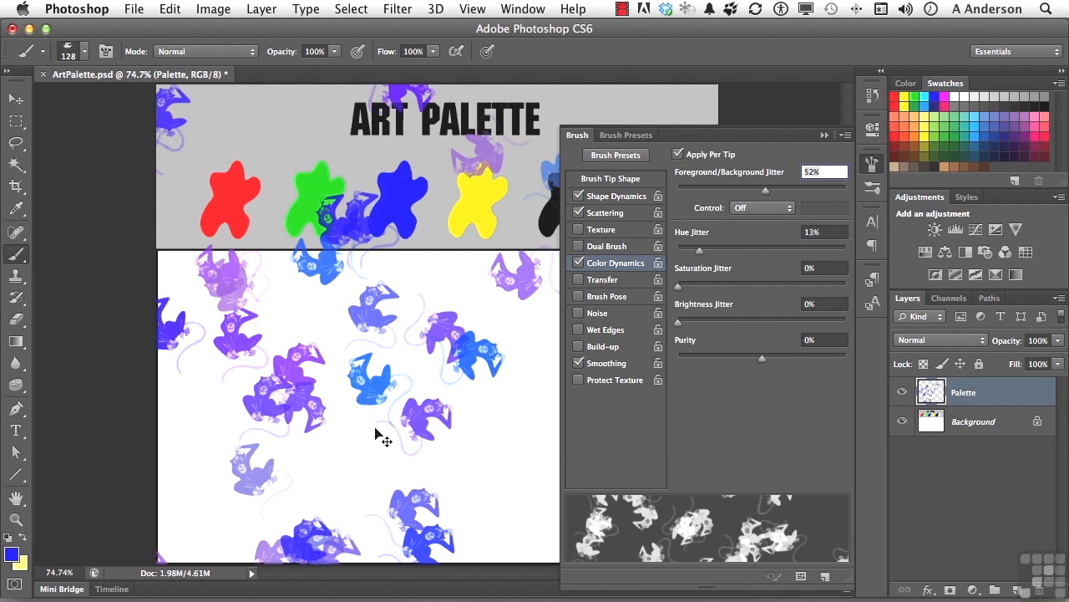
key(super+z)
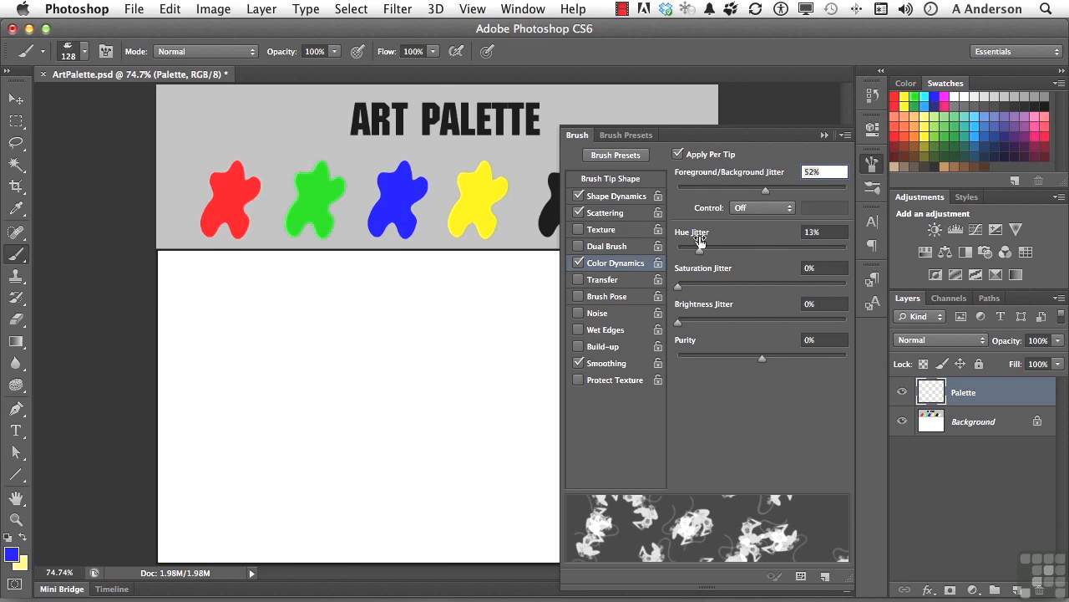
- Set the Color Dynamics Hue Jitter to 79%, Saturation Jitter to 57%, Brightness Jitter to 43% and Purity to -44%
drag(700, 250, 810, 253)
drag(679, 288, 775, 288)
drag(680, 323, 725, 362)
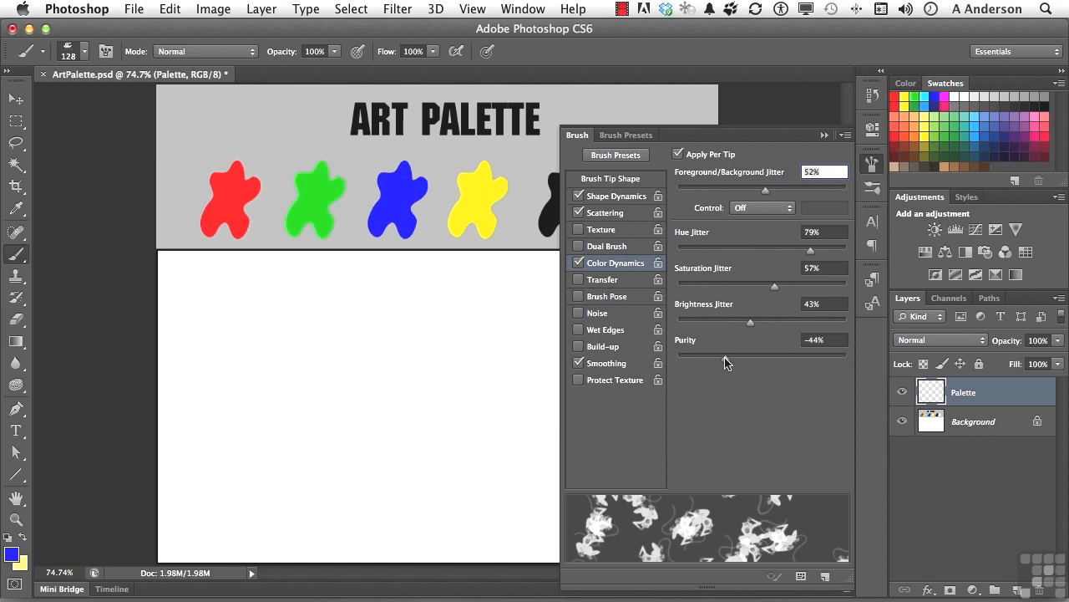
- Paint a test stroke of multicoloured scattered shapes across the canvas, select the whole canvas and clear the Palette layer
click(824, 136)
mouse_move(413, 436)
mouse_down()
mouse_move(483, 385)
mouse_move(460, 352)
mouse_move(447, 373)
mouse_move(447, 439)
mouse_move(386, 442)
mouse_move(413, 396)
mouse_move(436, 431)
mouse_move(518, 401)
mouse_move(455, 365)
mouse_move(401, 432)
mouse_move(353, 384)
mouse_move(391, 331)
mouse_move(508, 364)
mouse_move(596, 327)
mouse_move(542, 294)
mouse_move(476, 340)
mouse_move(467, 395)
mouse_move(324, 349)
mouse_move(416, 332)
mouse_move(324, 410)
mouse_move(354, 482)
mouse_move(509, 458)
mouse_move(602, 469)
mouse_move(451, 434)
mouse_move(315, 364)
mouse_move(259, 399)
mouse_move(296, 437)
mouse_move(241, 510)
mouse_move(232, 391)
mouse_move(548, 407)
mouse_move(574, 301)
mouse_move(625, 288)
mouse_move(549, 301)
mouse_move(594, 315)
mouse_move(581, 422)
mouse_move(543, 476)
mouse_move(582, 458)
mouse_up()
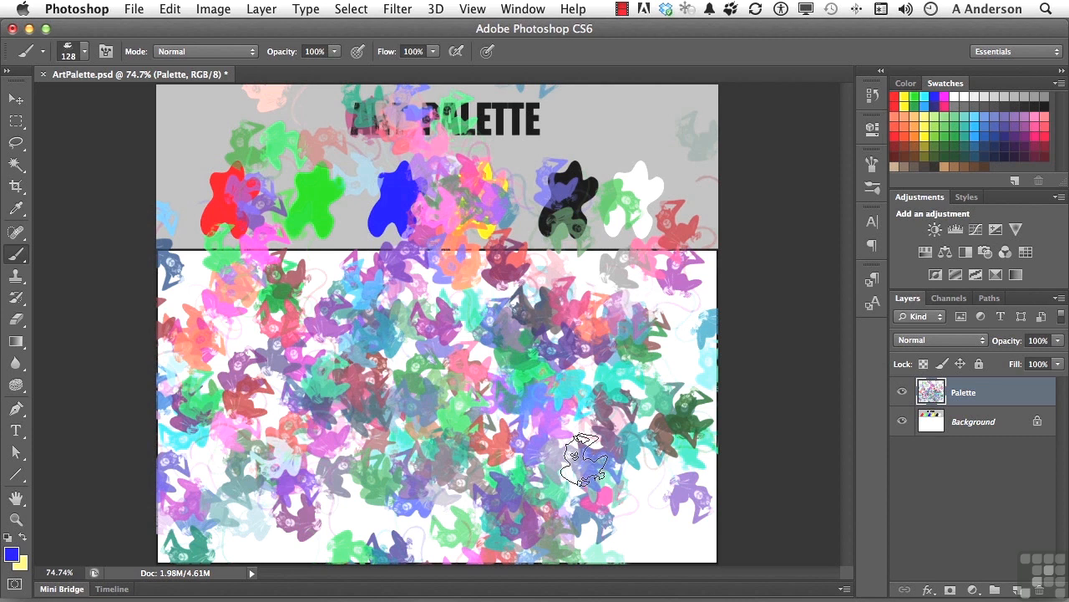
key(super+a)
key(BackSpace)
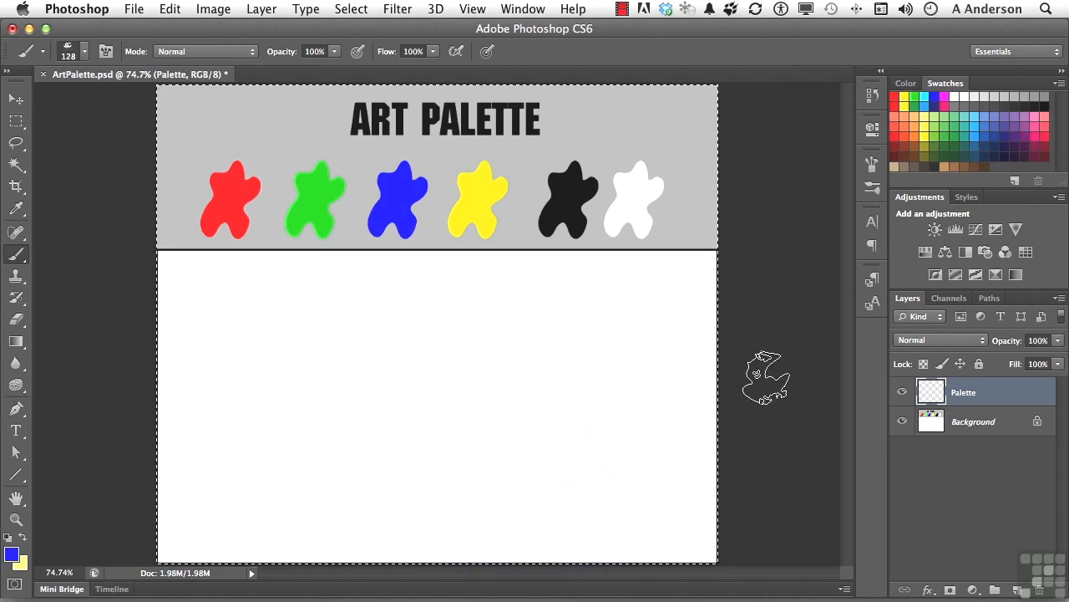
- Choose the 74 px maple leaf brush from the brush presets
click(872, 163)
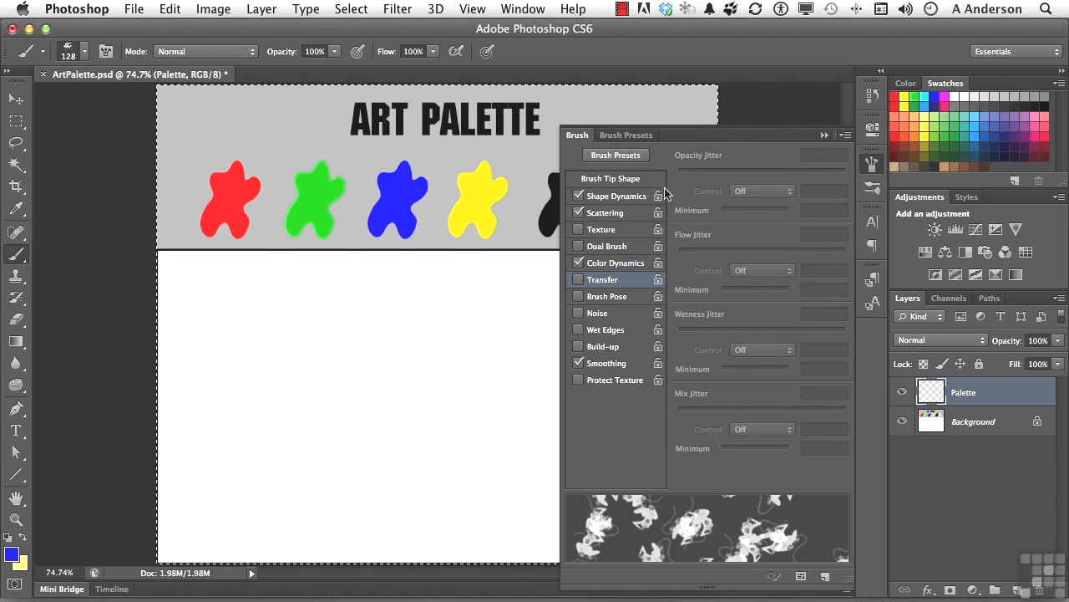
click(633, 137)
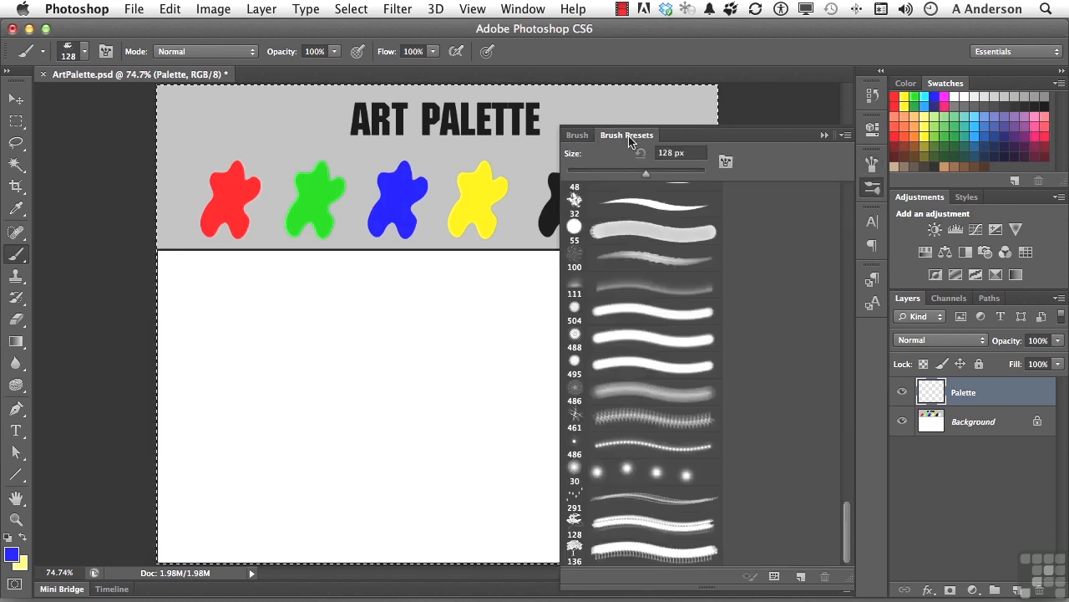
scroll(708, 409, up, 15)
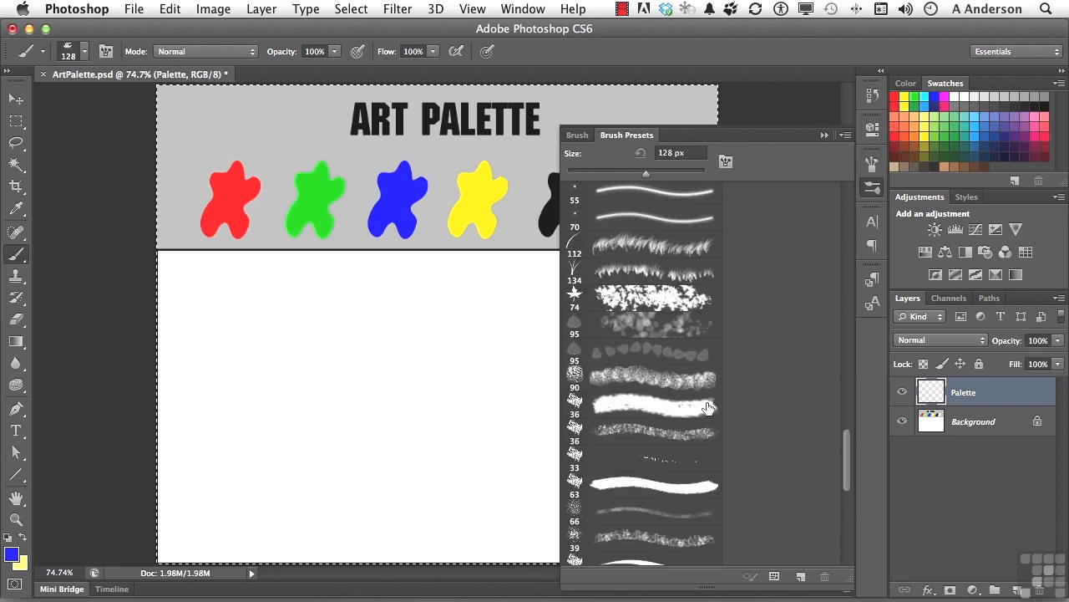
click(577, 303)
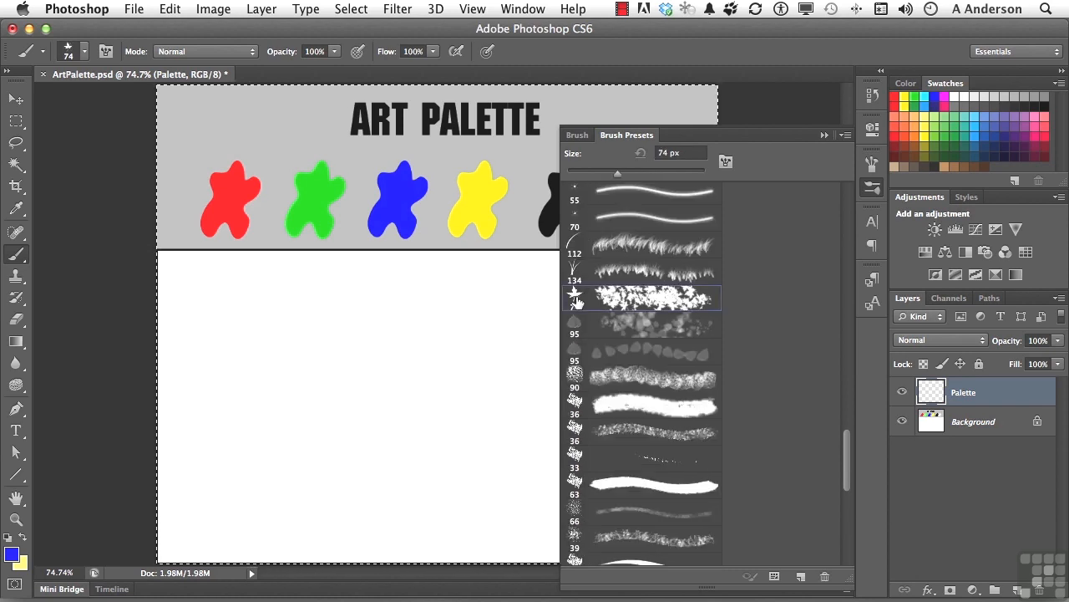
- Set the leaf brush's Foreground/Background Jitter to 67% and Hue Jitter to 63%, and paint leaves over the canvas at 250 px
click(576, 136)
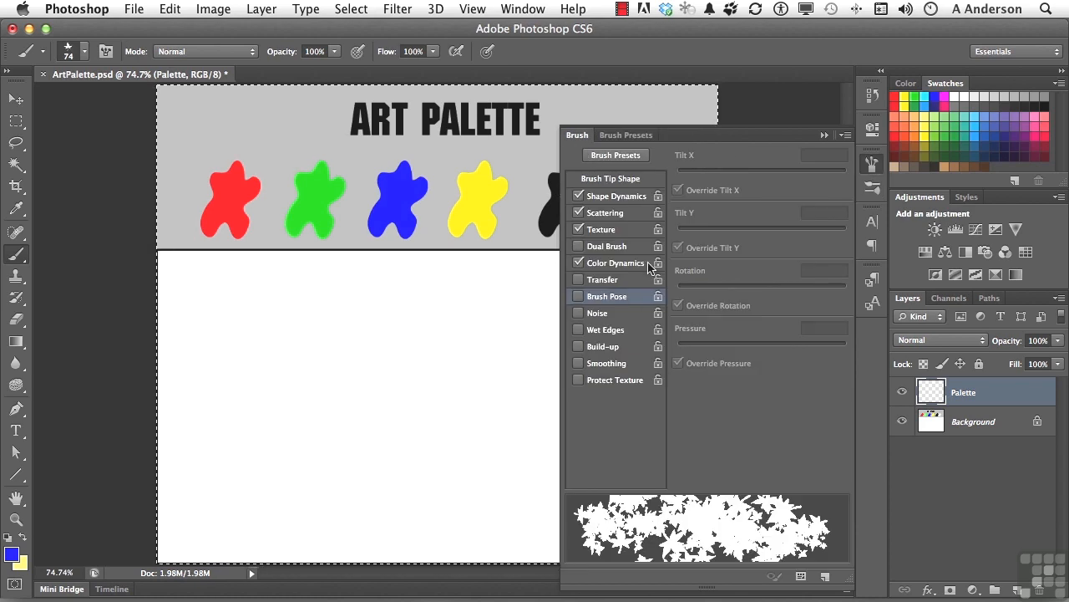
click(606, 260)
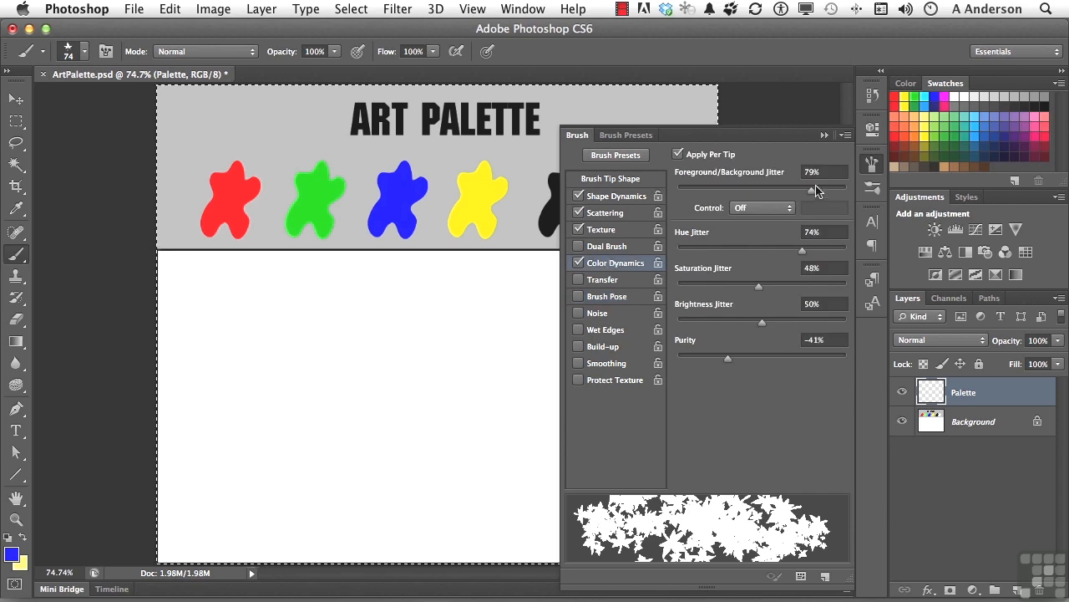
drag(812, 188, 790, 191)
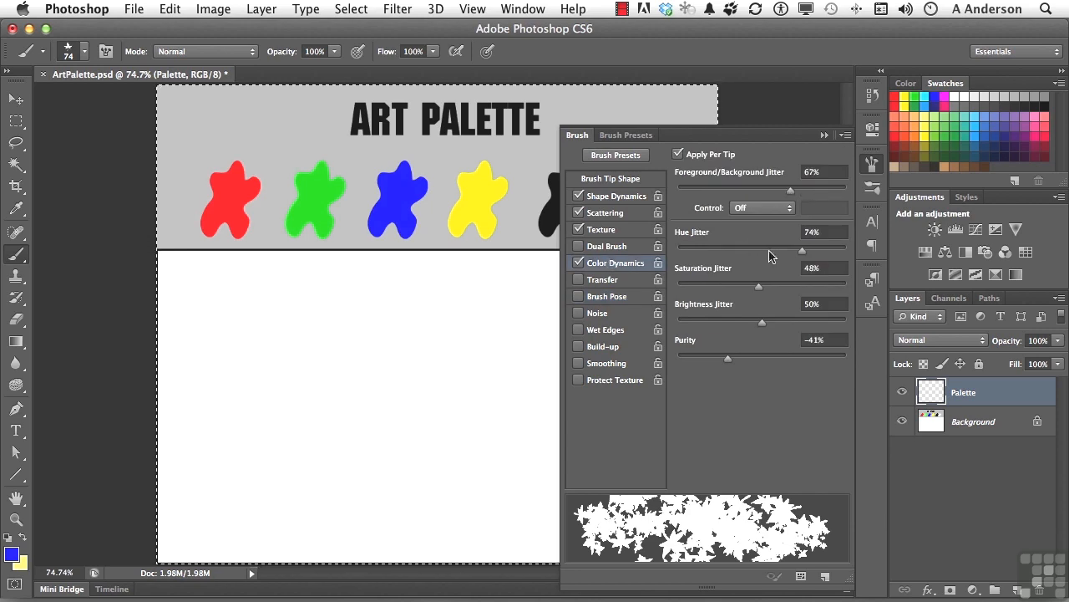
drag(802, 254, 784, 259)
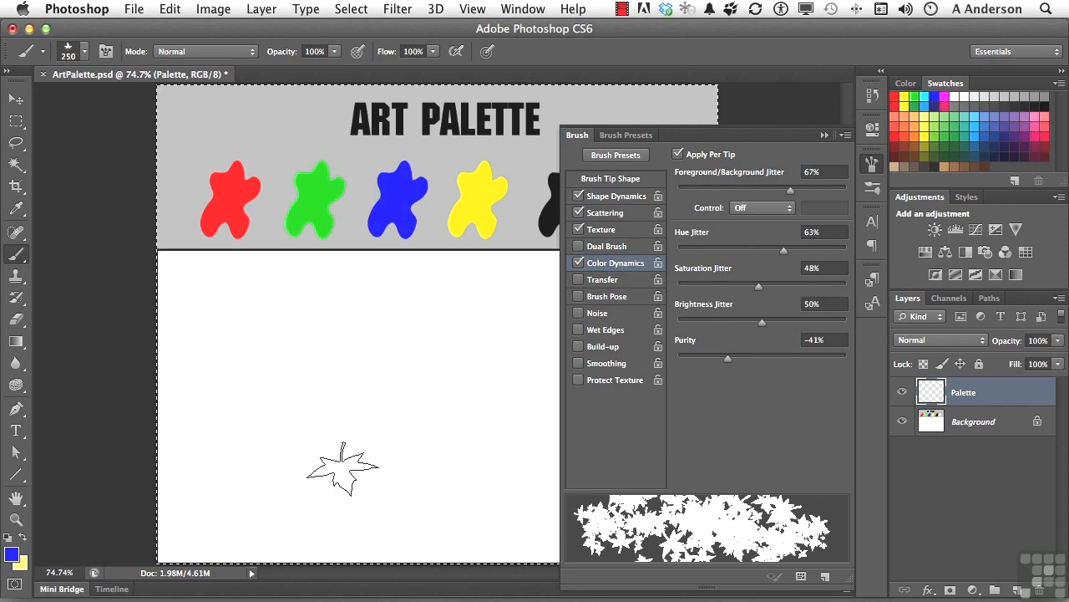
mouse_move(343, 468)
mouse_down()
mouse_move(377, 447)
mouse_move(379, 399)
mouse_move(368, 393)
mouse_move(428, 401)
mouse_move(392, 373)
mouse_move(366, 386)
mouse_move(419, 380)
mouse_move(463, 403)
mouse_move(476, 368)
mouse_move(422, 364)
mouse_move(416, 378)
mouse_move(481, 438)
mouse_move(455, 470)
mouse_move(377, 477)
mouse_up()
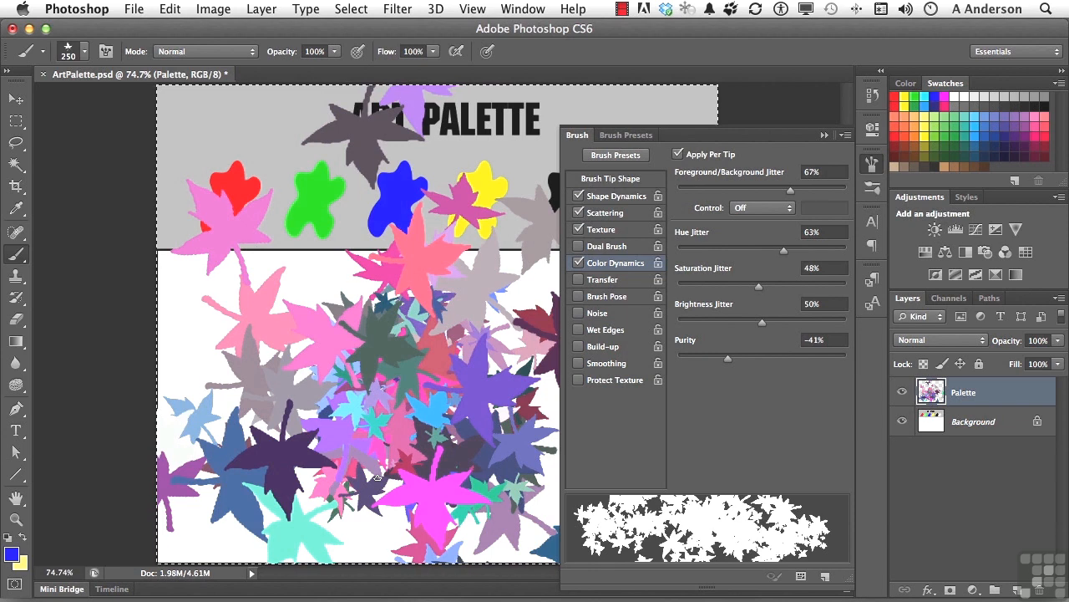
- Enable Transfer and Brush Pose for the leaf brush, and clear the painted leaves from the Palette layer
click(579, 281)
click(598, 285)
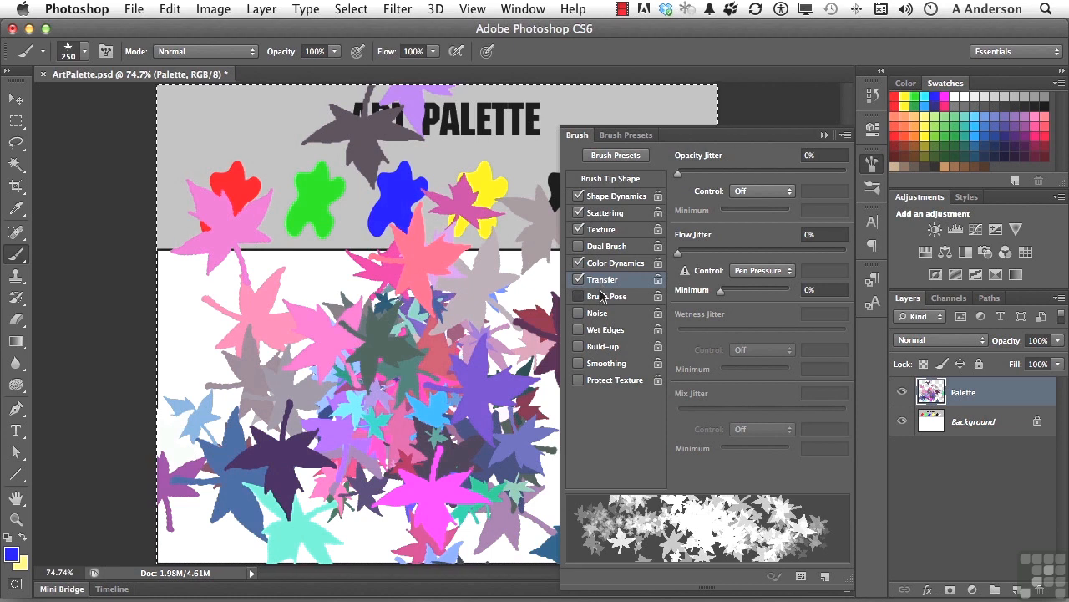
click(602, 299)
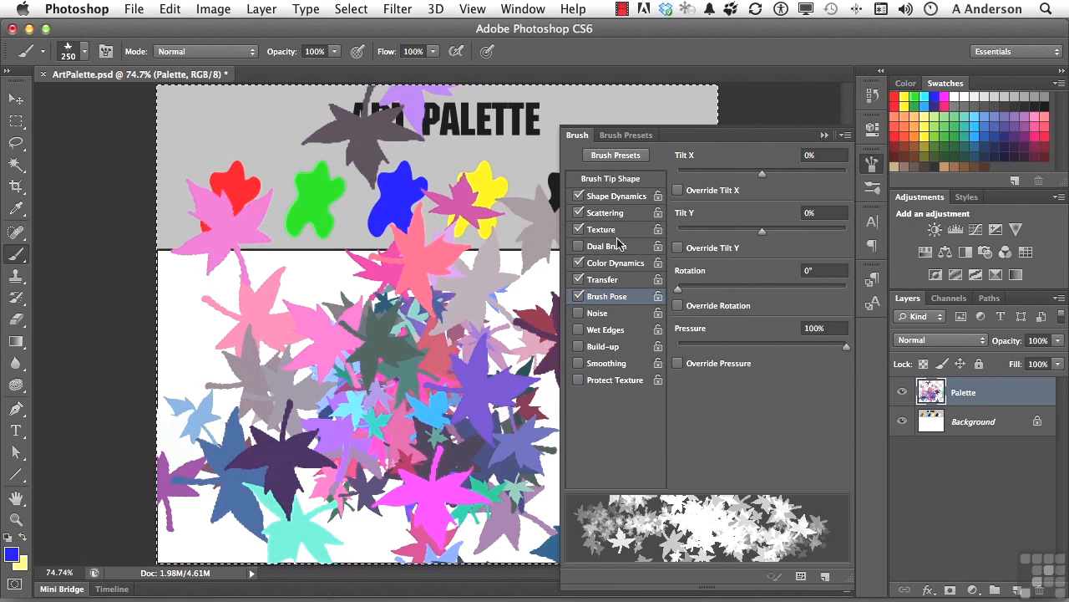
click(578, 313)
click(578, 314)
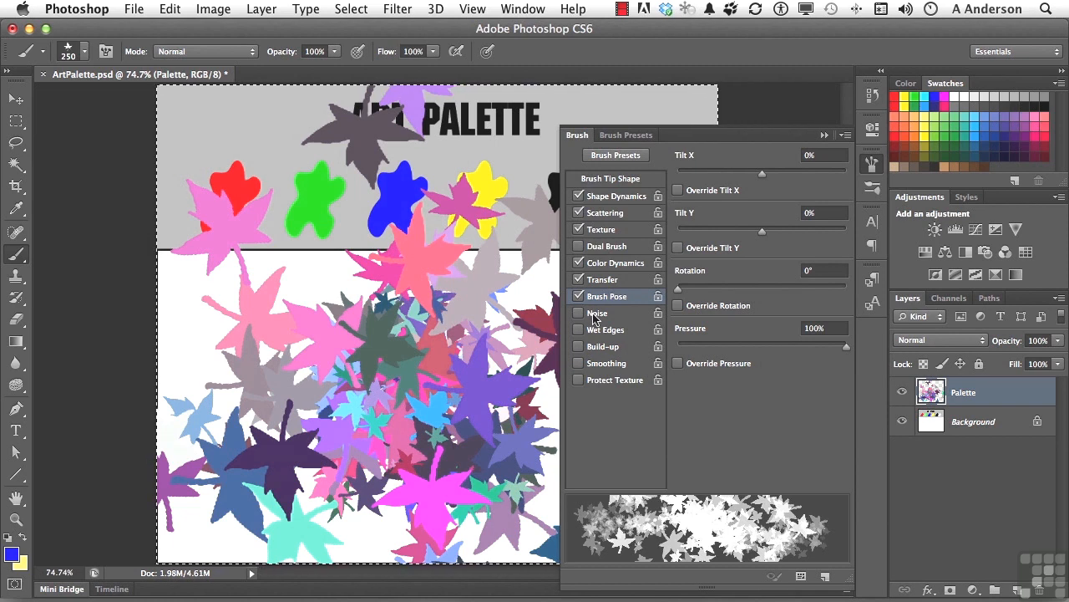
key(Delete)
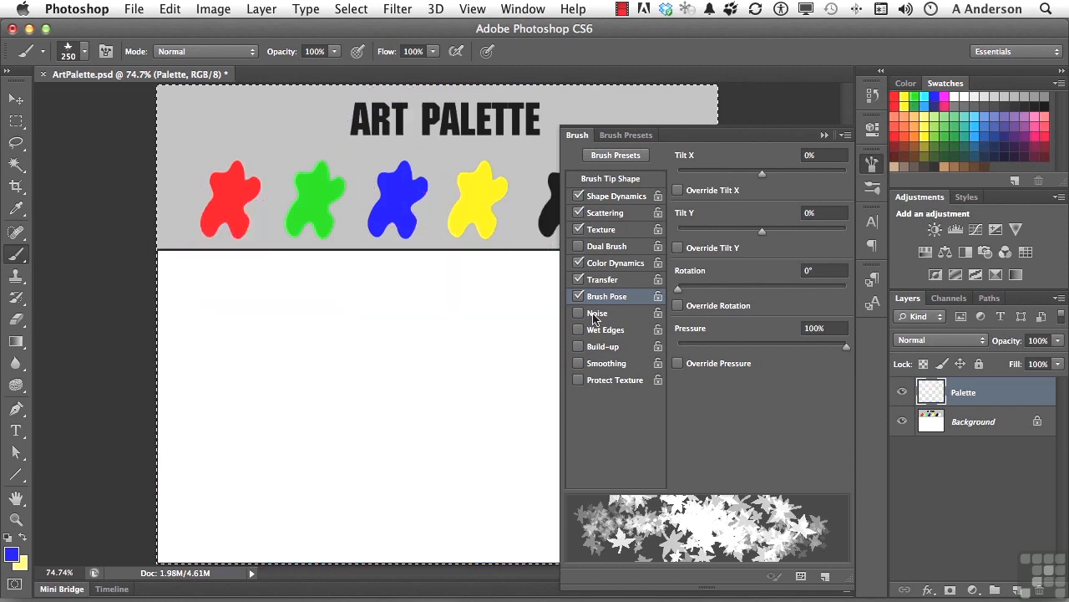
- Enable Noise for the leaf brush, and paint a test stroke on the canvas and clear it
click(594, 315)
mouse_move(463, 328)
mouse_down()
mouse_move(382, 334)
mouse_move(365, 407)
mouse_up()
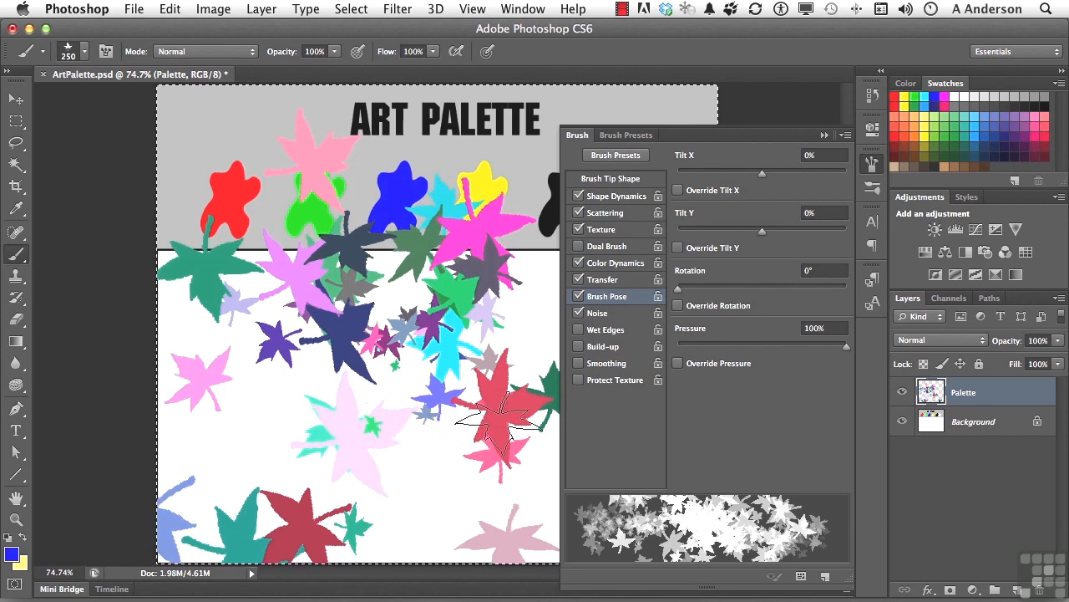
key(Delete)
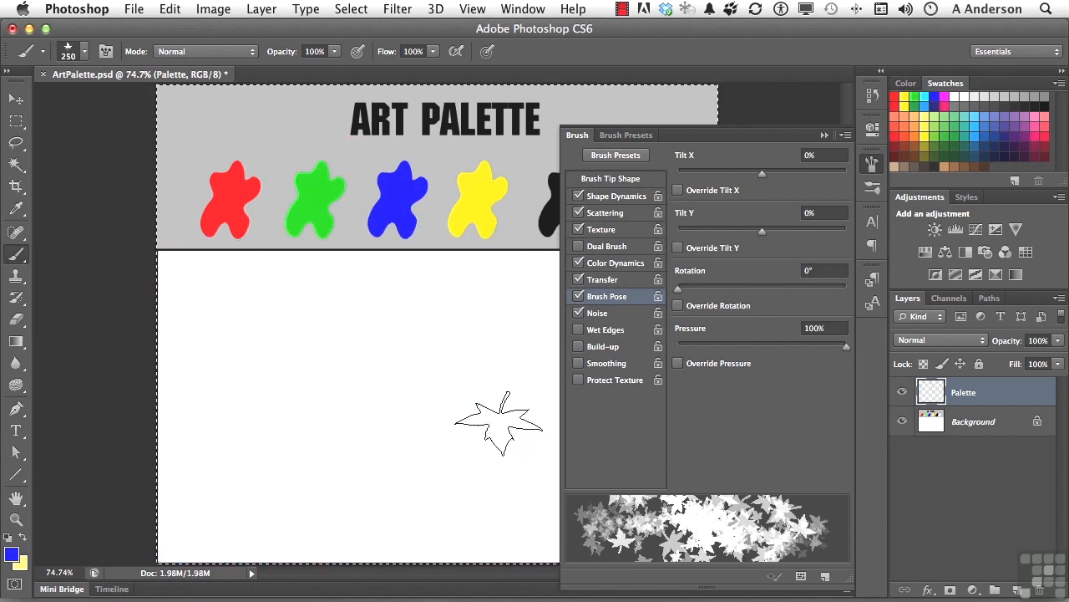
- Try Wet Edges with a leaf test stroke, clear the stroke and turn Wet Edges off
click(577, 331)
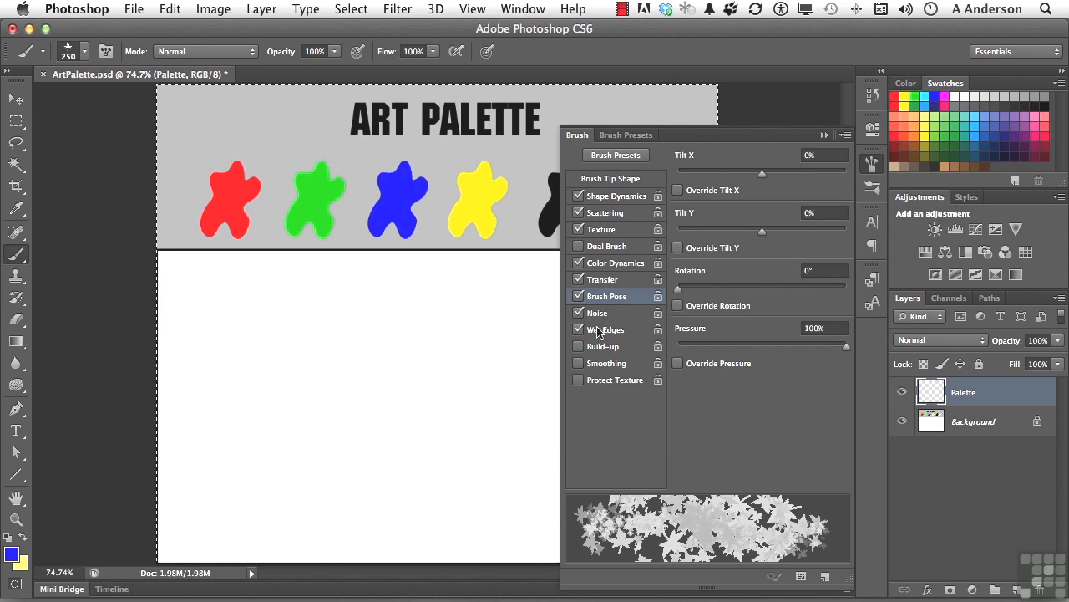
mouse_move(477, 358)
mouse_down()
mouse_move(408, 340)
mouse_move(355, 392)
mouse_up()
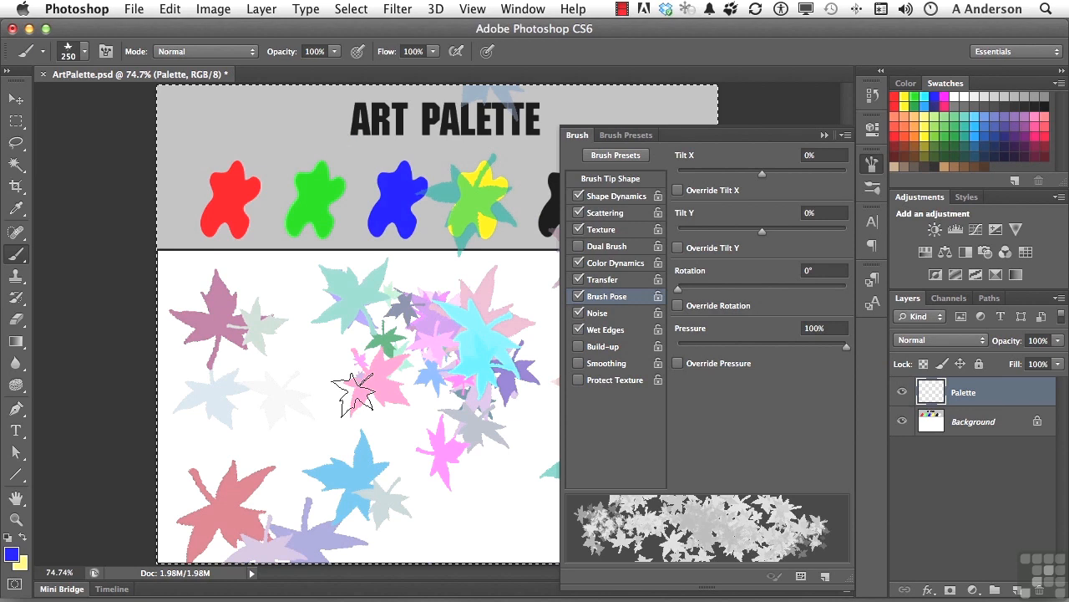
key(Delete)
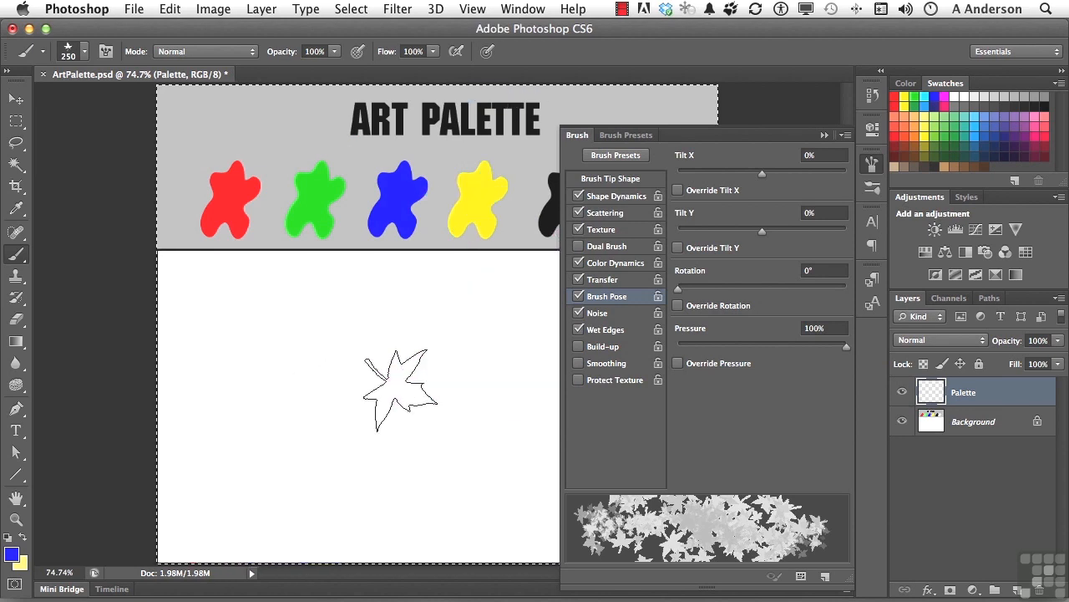
click(578, 329)
- Switch Build-up on and off again for the leaf brush, and enable Smoothing
click(578, 346)
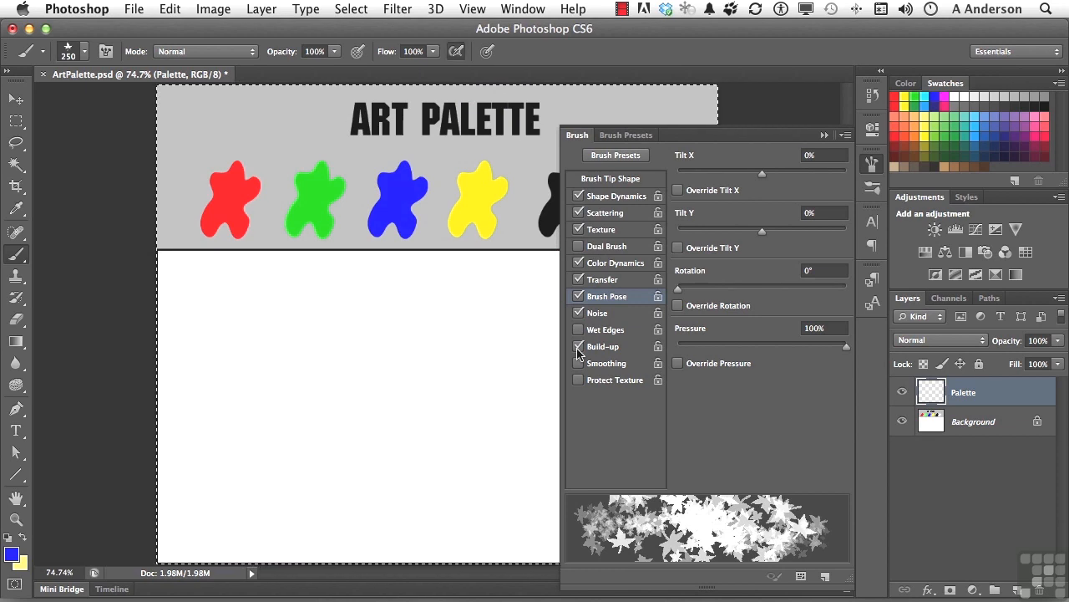
click(578, 364)
click(577, 348)
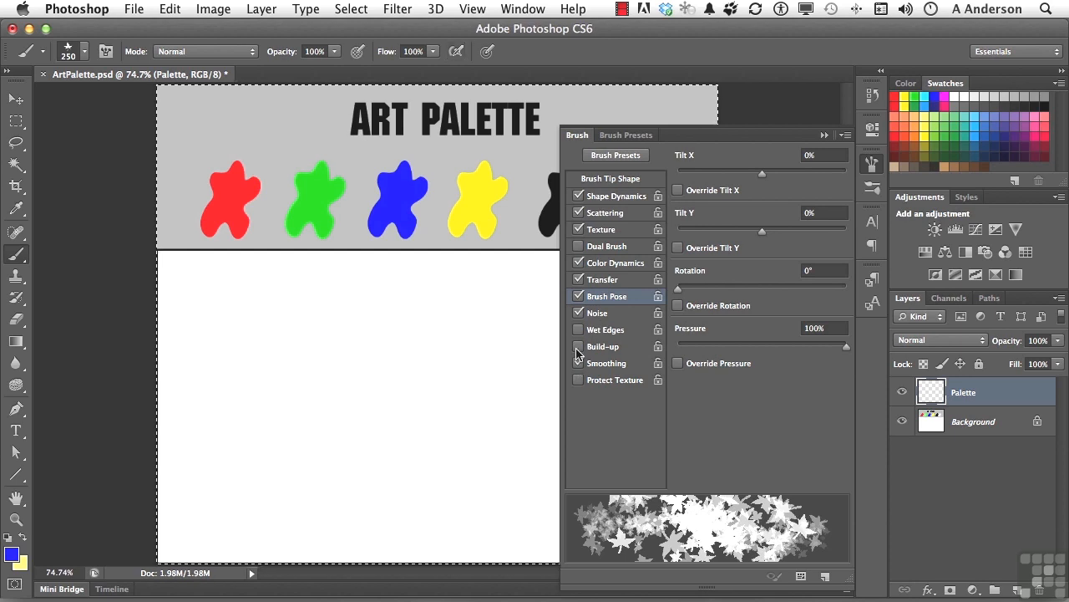